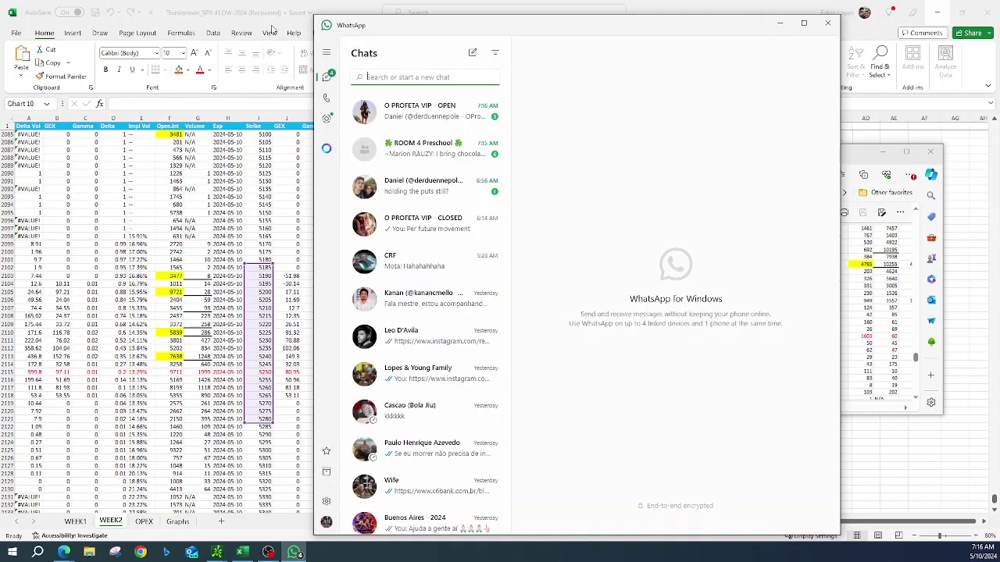
Review the recent market chart posts in the O PROFETA VIP - CLOSED WhatsApp chat and put the chat window away.
{"action": "left_click", "coordinate": [428, 233]}
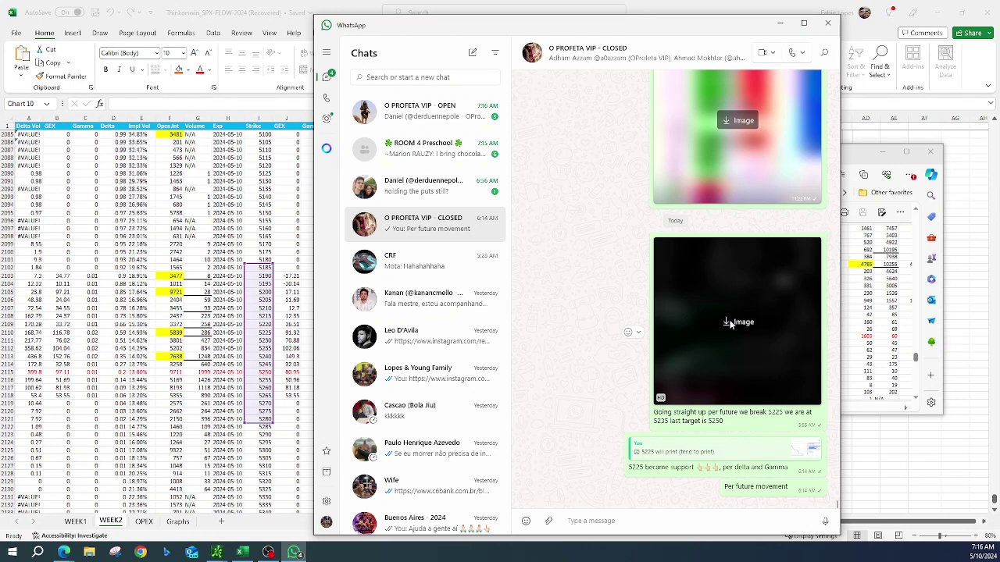
{"action": "scroll", "coordinate": [730, 324], "scroll_direction": "up", "scroll_amount": 5}
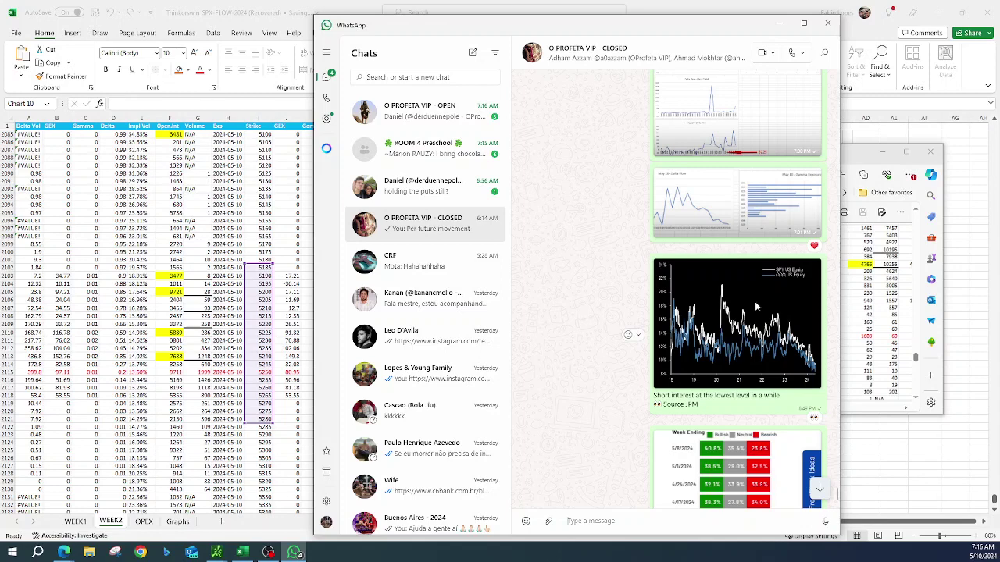
{"action": "scroll", "coordinate": [754, 301], "scroll_direction": "down", "scroll_amount": 3}
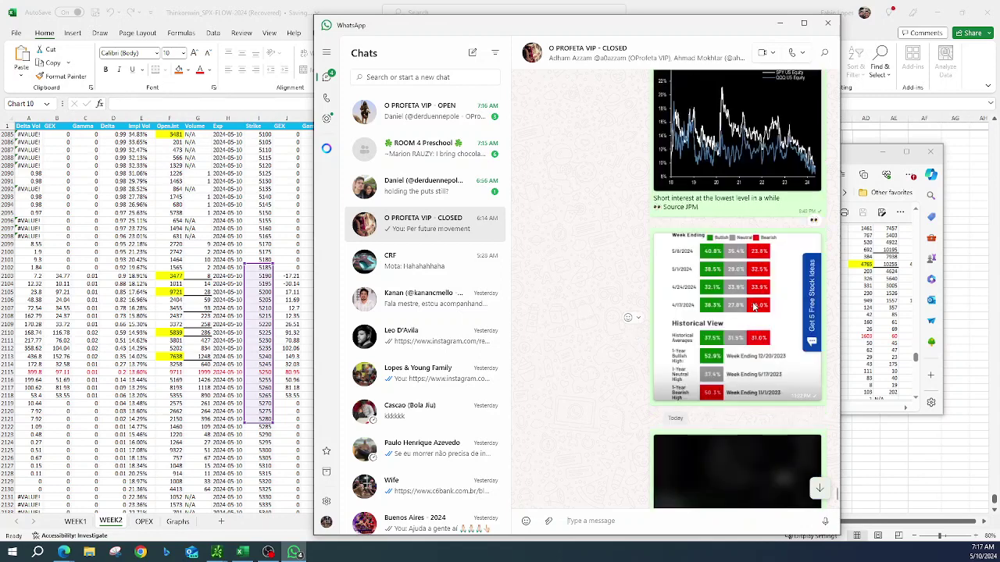
{"action": "left_click", "coordinate": [781, 29]}
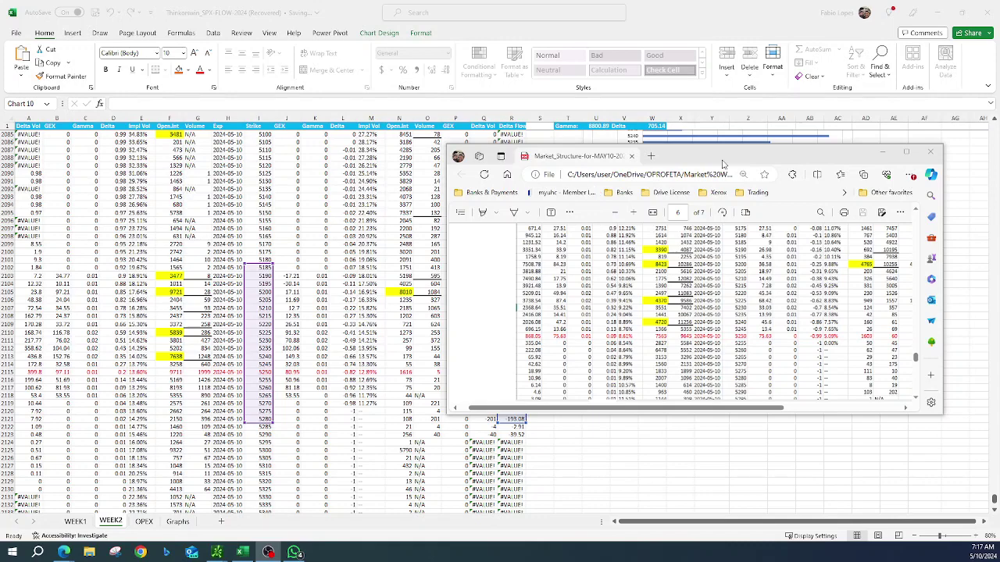
Move and heighten the market structure PDF window beside the spreadsheet, and examine its page 6 strike table and delta commentary.
{"action": "left_click_drag", "start_coordinate": [733, 156], "coordinate": [794, 110]}
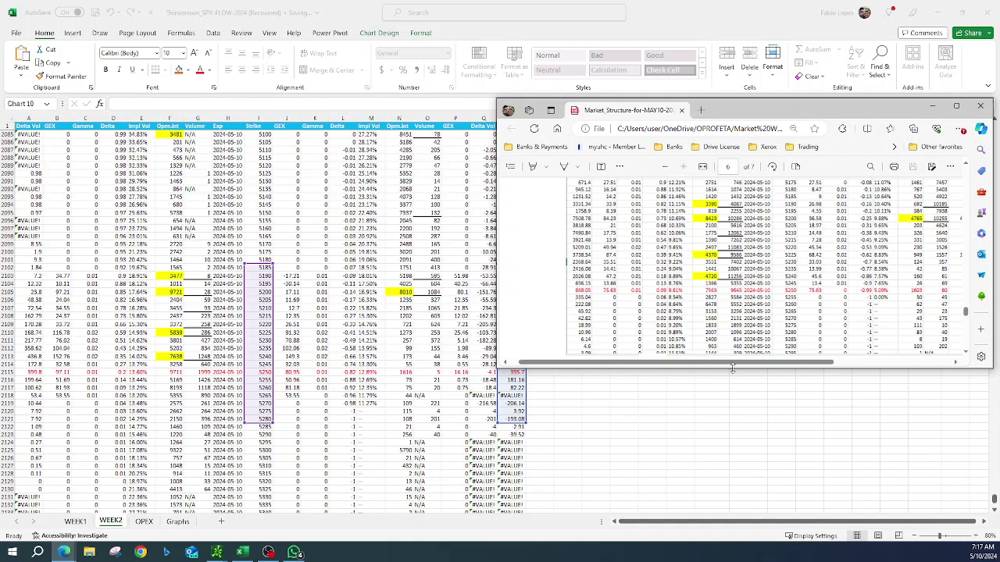
{"action": "left_click_drag", "start_coordinate": [733, 367], "coordinate": [705, 511]}
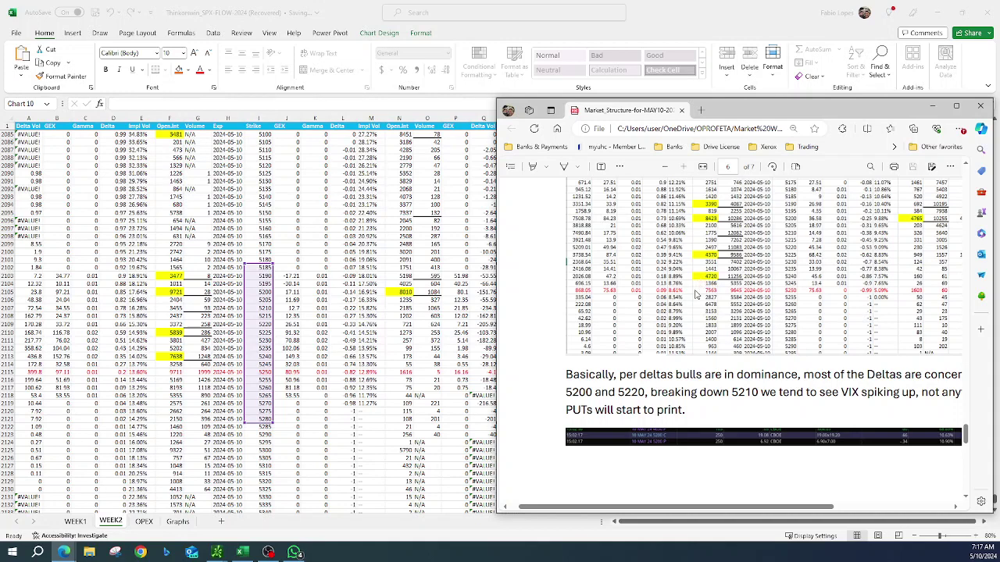
{"action": "scroll", "coordinate": [697, 289], "scroll_direction": "up", "scroll_amount": 2}
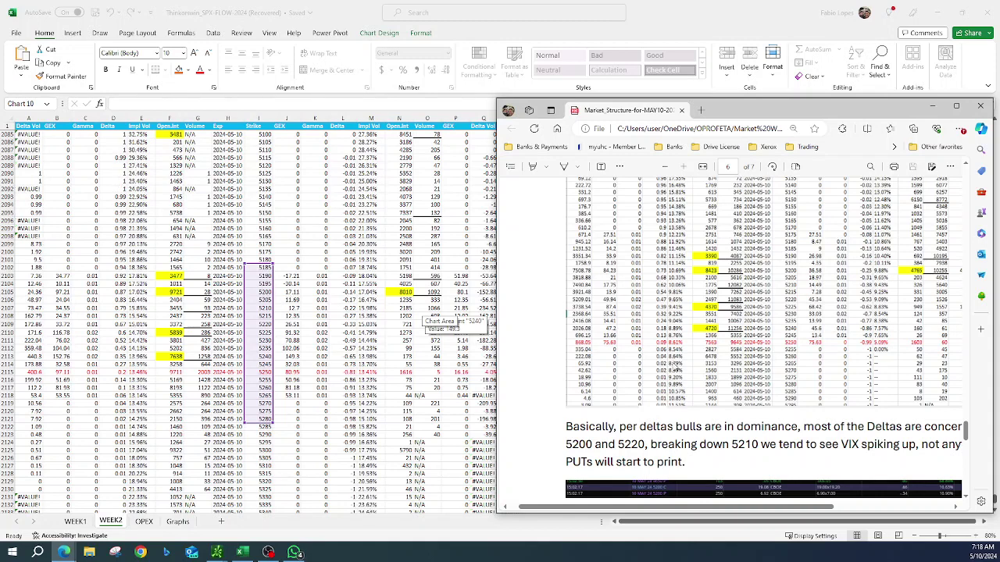
{"action": "scroll", "coordinate": [656, 443], "scroll_direction": "down", "scroll_amount": 1}
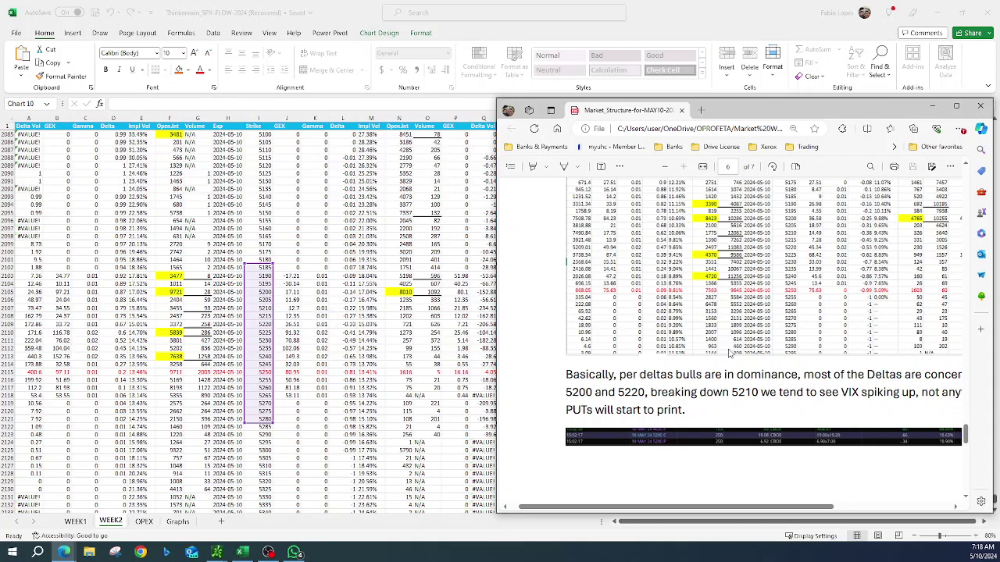
{"action": "scroll", "coordinate": [729, 354], "scroll_direction": "up", "scroll_amount": 1}
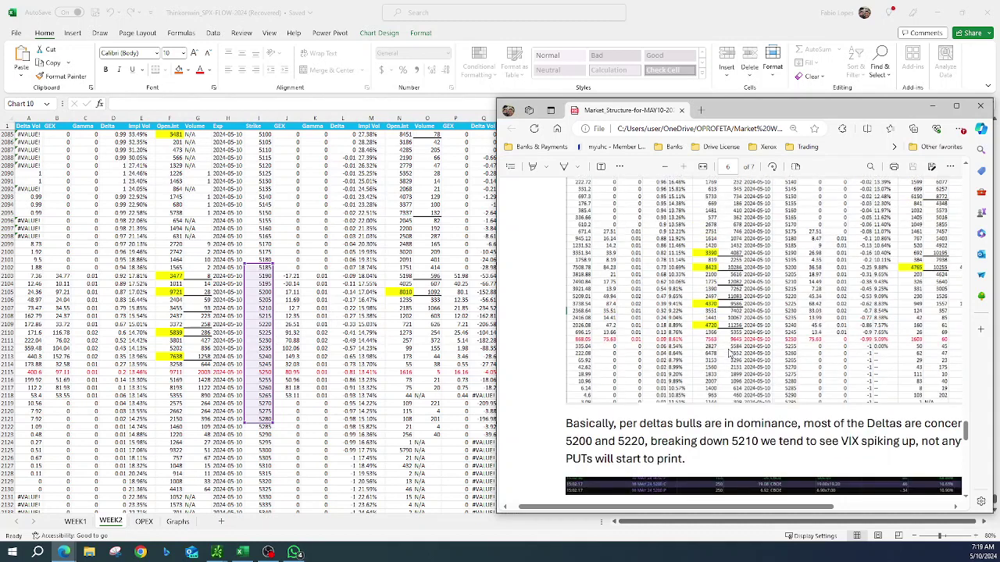
{"action": "scroll", "coordinate": [688, 390], "scroll_direction": "down", "scroll_amount": 1}
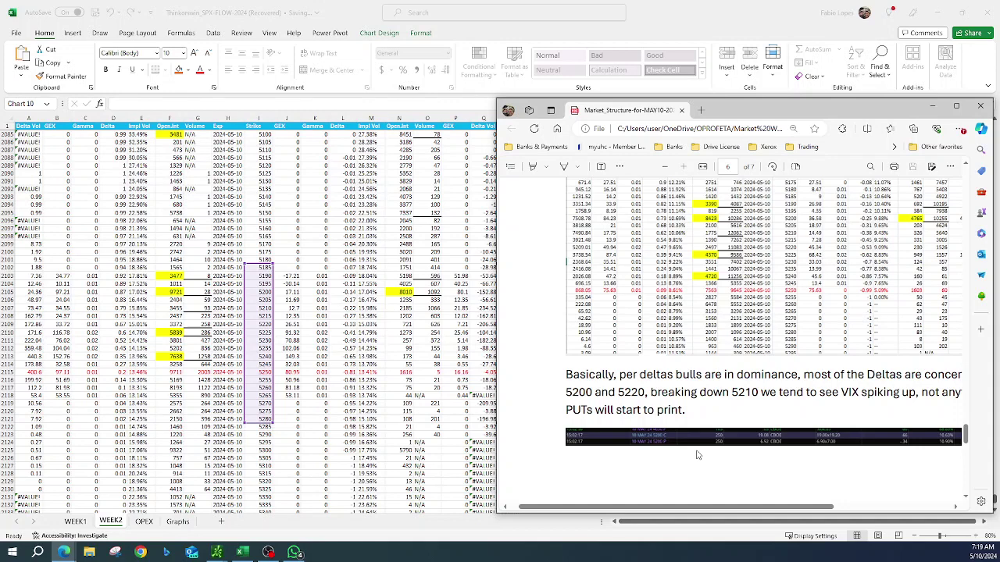
Return to page 1 of the market structure report and examine the price projection and May 10 Delta Flow charts.
{"action": "scroll", "coordinate": [783, 376], "scroll_direction": "up", "scroll_amount": 10}
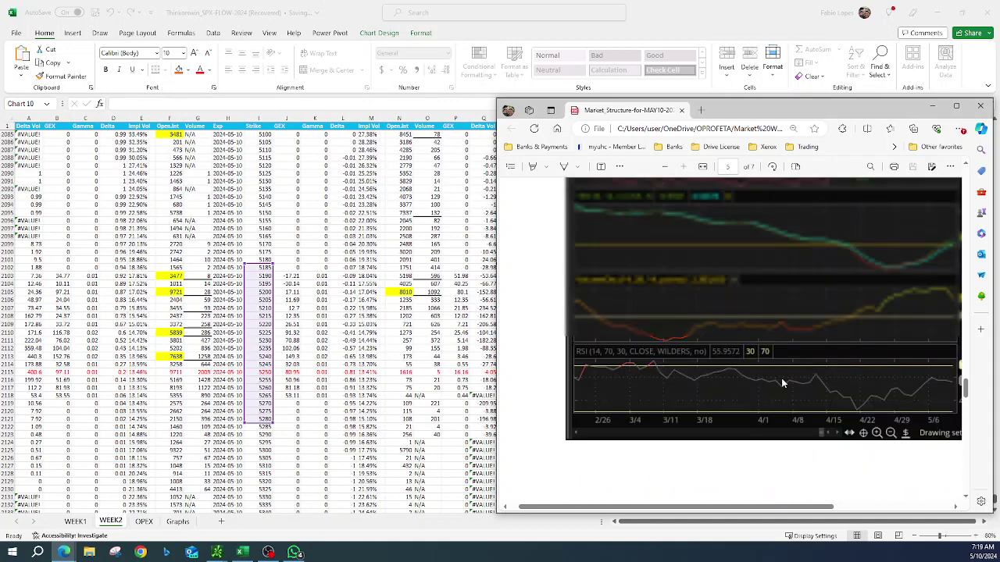
{"action": "scroll", "coordinate": [781, 380], "scroll_direction": "up", "scroll_amount": 15}
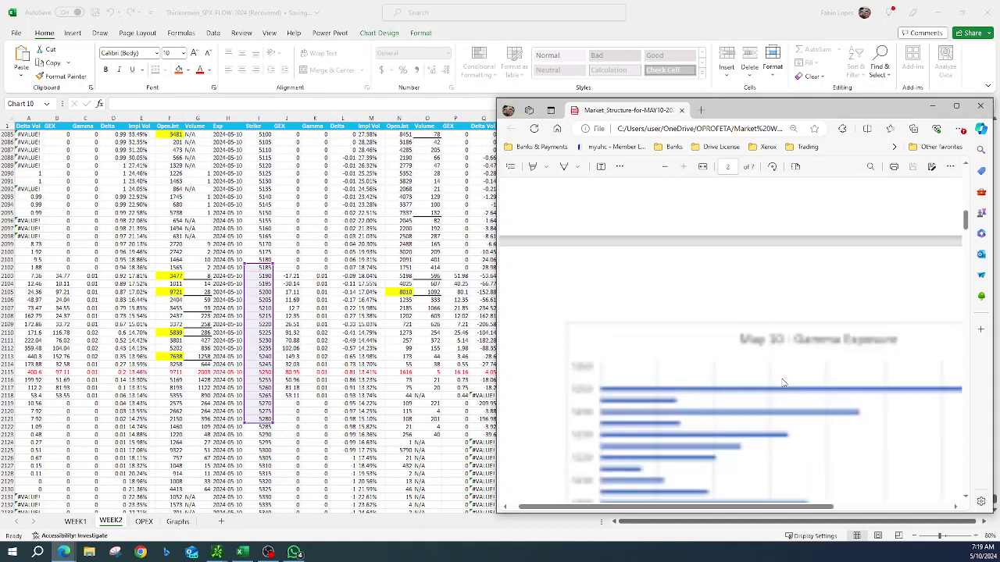
{"action": "scroll", "coordinate": [783, 383], "scroll_direction": "up", "scroll_amount": 10}
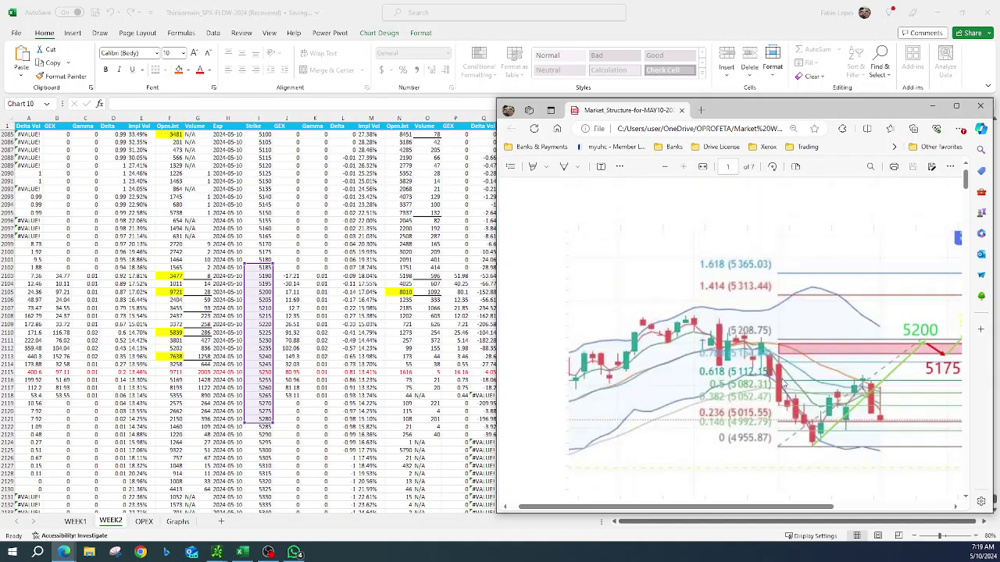
{"action": "scroll", "coordinate": [783, 384], "scroll_direction": "up", "scroll_amount": 4}
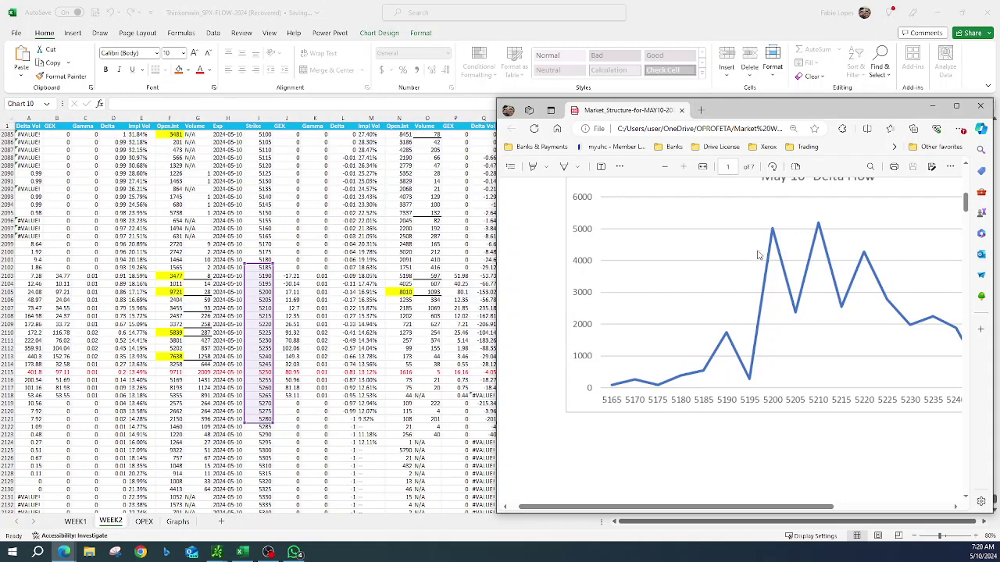
Look through the report from the May 10 Gamma Exposure chart on page 2 to the strike table on page 6.
{"action": "scroll", "coordinate": [757, 258], "scroll_direction": "down", "scroll_amount": 5}
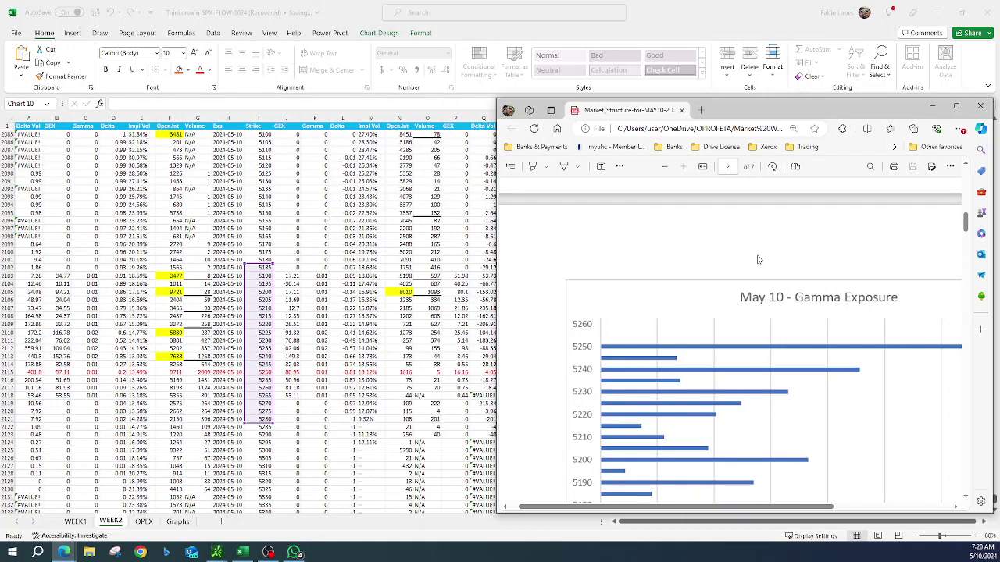
{"action": "scroll", "coordinate": [758, 262], "scroll_direction": "down", "scroll_amount": 5}
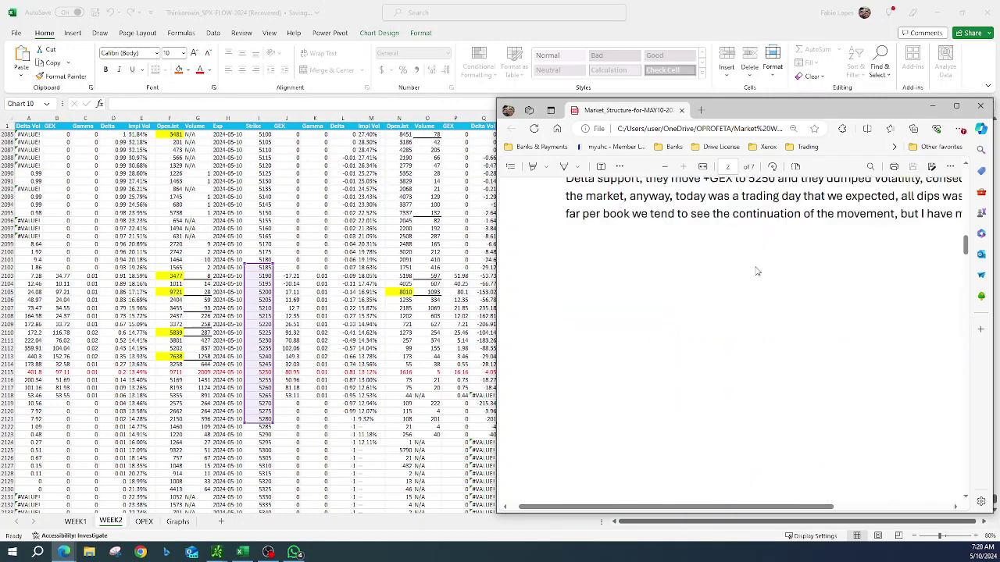
{"action": "scroll", "coordinate": [756, 270], "scroll_direction": "down", "scroll_amount": 4}
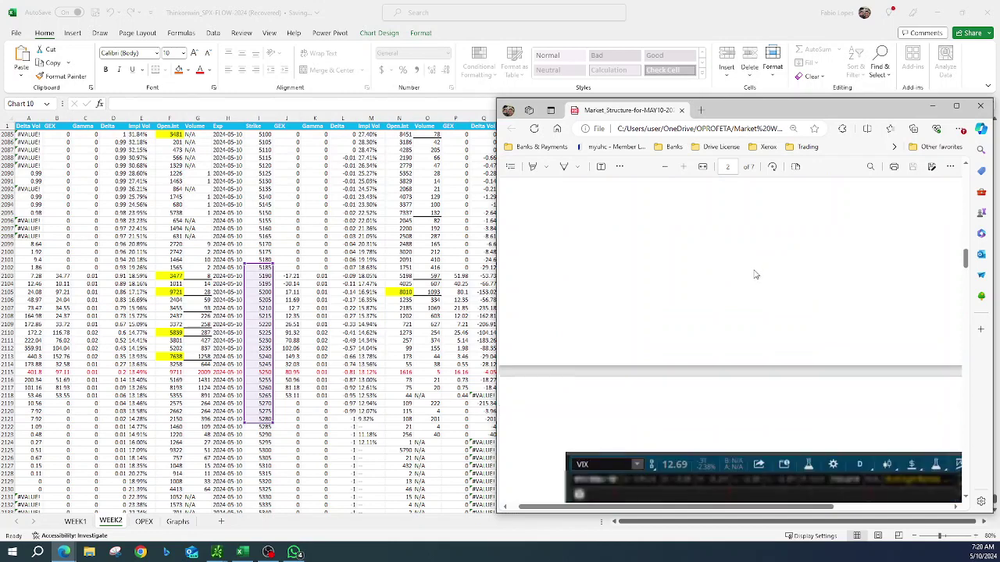
{"action": "scroll", "coordinate": [755, 274], "scroll_direction": "down", "scroll_amount": 10}
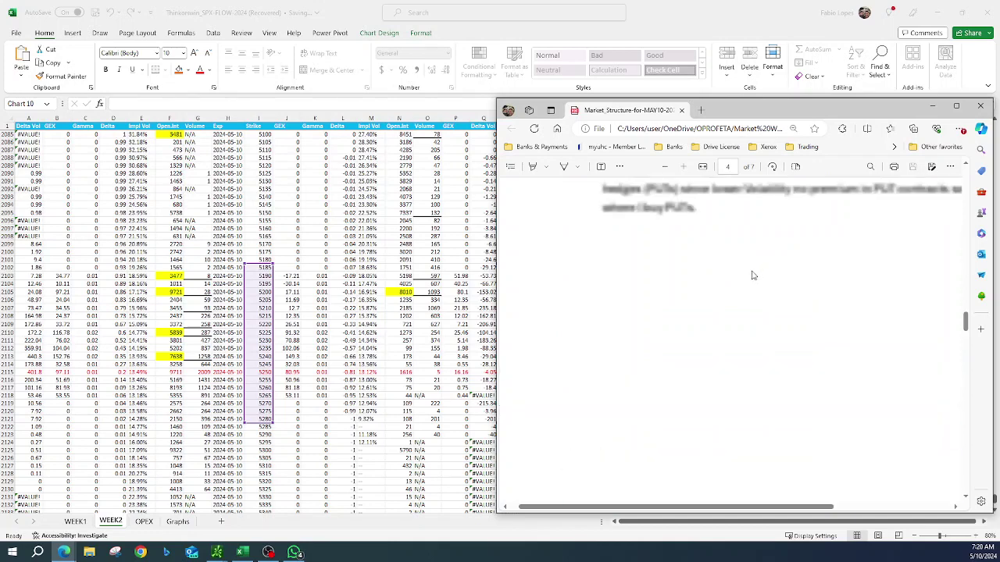
{"action": "scroll", "coordinate": [753, 275], "scroll_direction": "down", "scroll_amount": 10}
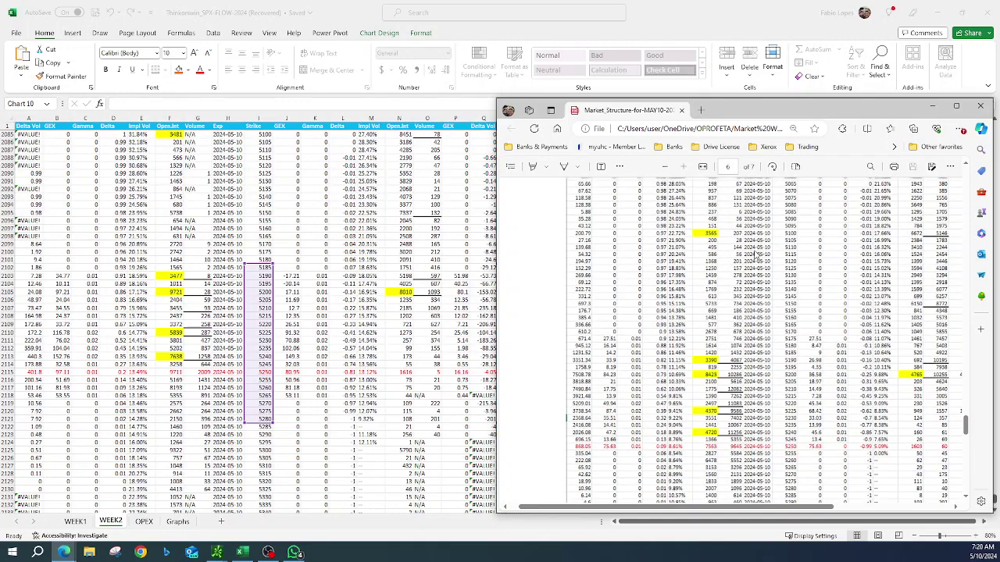
{"action": "scroll", "coordinate": [754, 258], "scroll_direction": "down", "scroll_amount": 2}
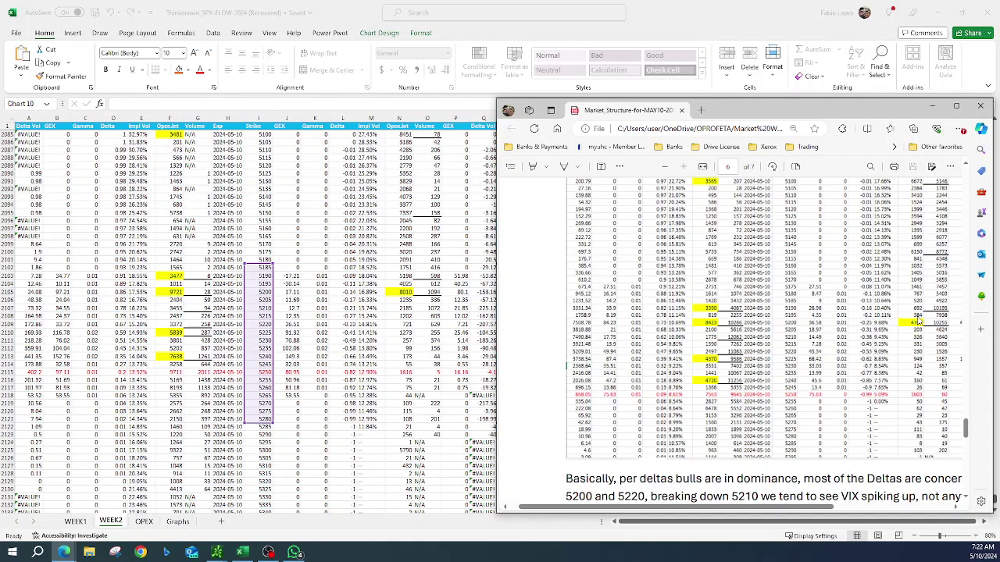
Read the spread robot notes and Summary on page 7 of the report and minimize the PDF window.
{"action": "scroll", "coordinate": [920, 320], "scroll_direction": "down", "scroll_amount": 3}
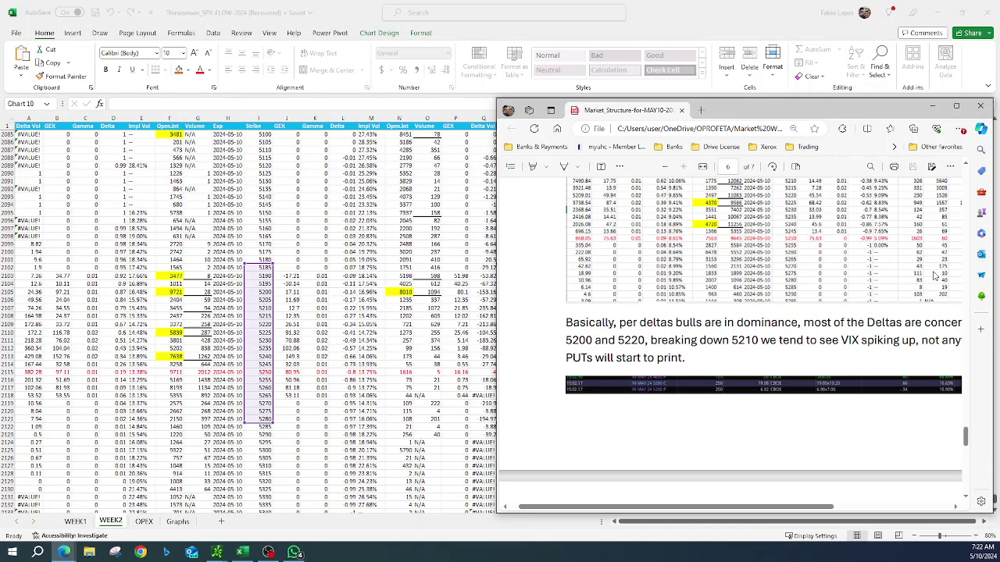
{"action": "scroll", "coordinate": [842, 341], "scroll_direction": "down", "scroll_amount": 5}
{"action": "scroll", "coordinate": [842, 340], "scroll_direction": "down", "scroll_amount": 3}
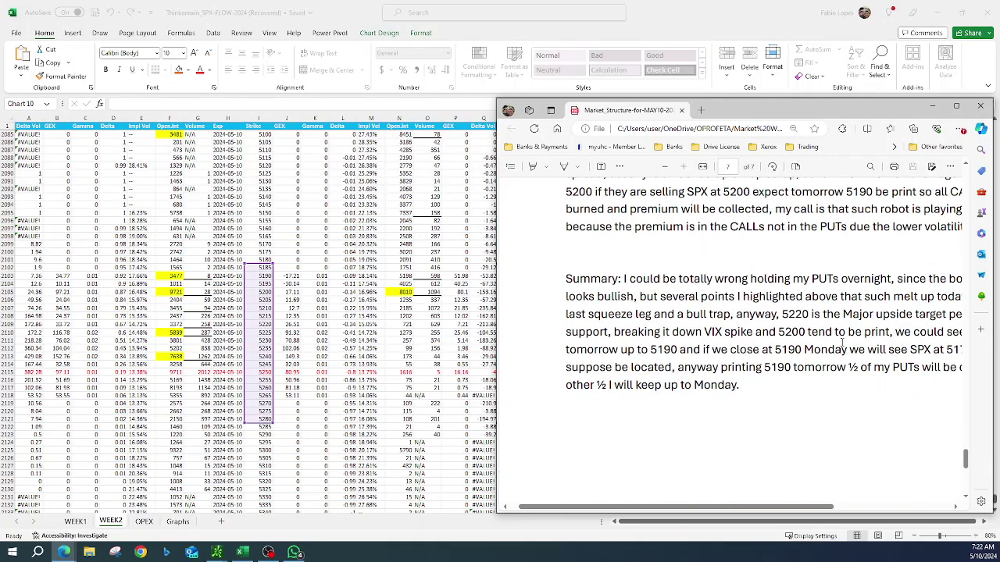
{"action": "scroll", "coordinate": [841, 340], "scroll_direction": "up", "scroll_amount": 3}
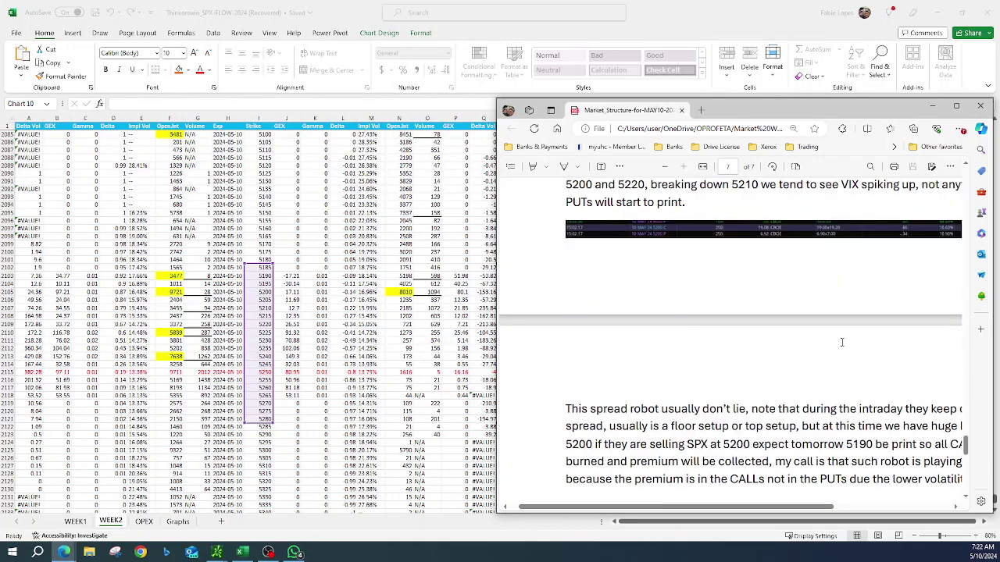
{"action": "left_click", "coordinate": [932, 106]}
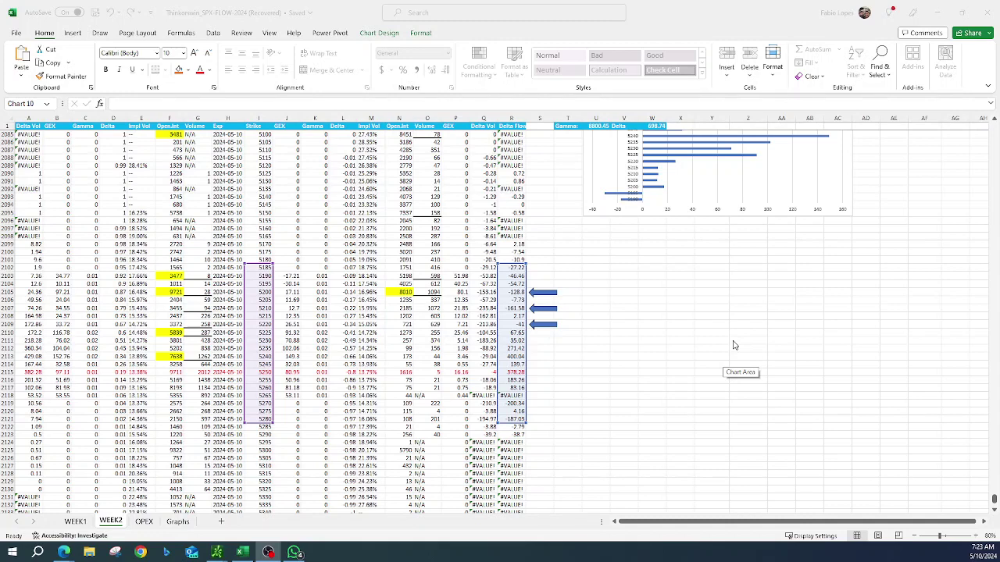
Save the workbook and bring up the short interest chart in the O PROFETA VIP - CLOSED chat in WhatsApp.
{"action": "scroll", "coordinate": [733, 344], "scroll_direction": "up", "scroll_amount": 1}
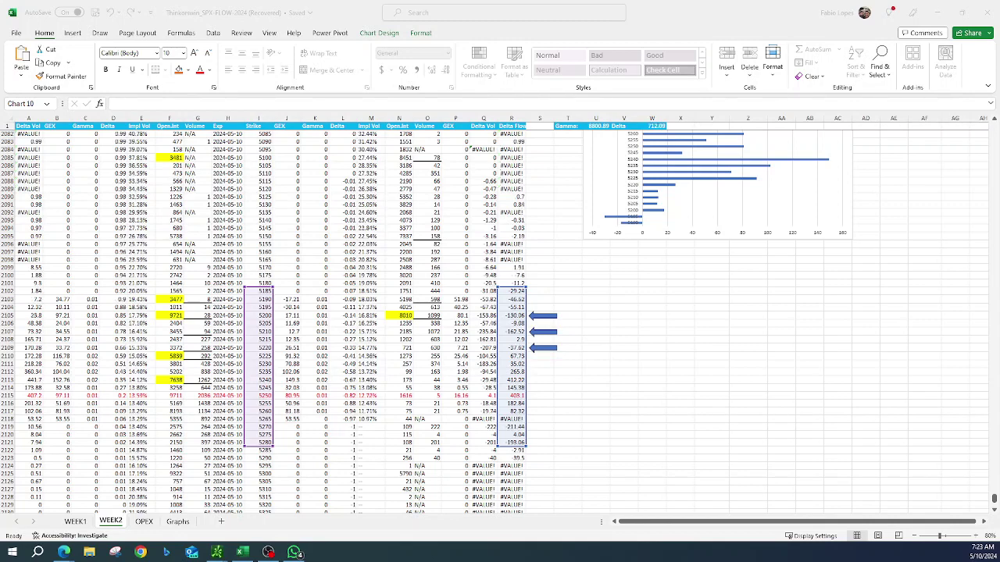
{"action": "key", "text": "ctrl+s"}
{"action": "left_click", "coordinate": [295, 552]}
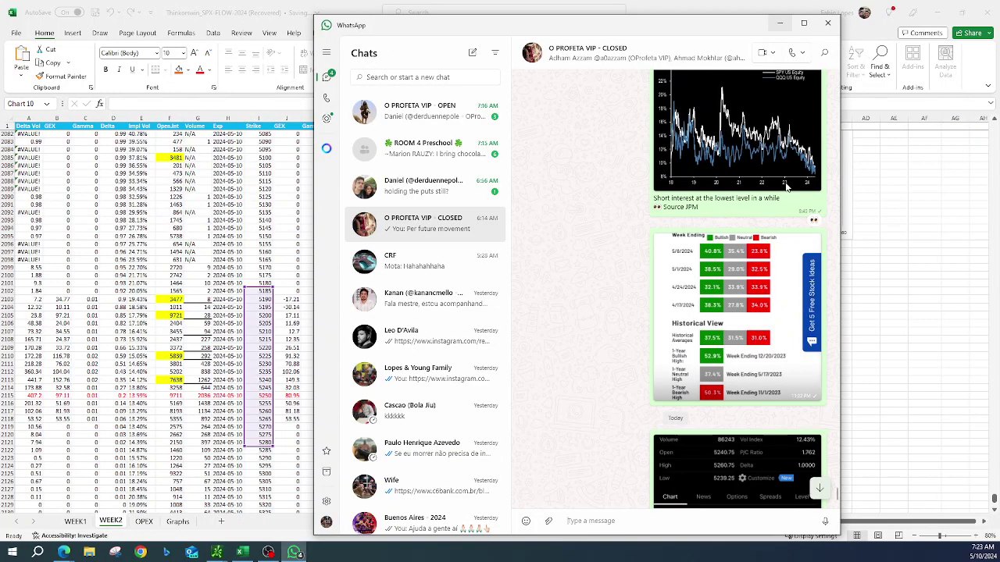
{"action": "left_click", "coordinate": [711, 154]}
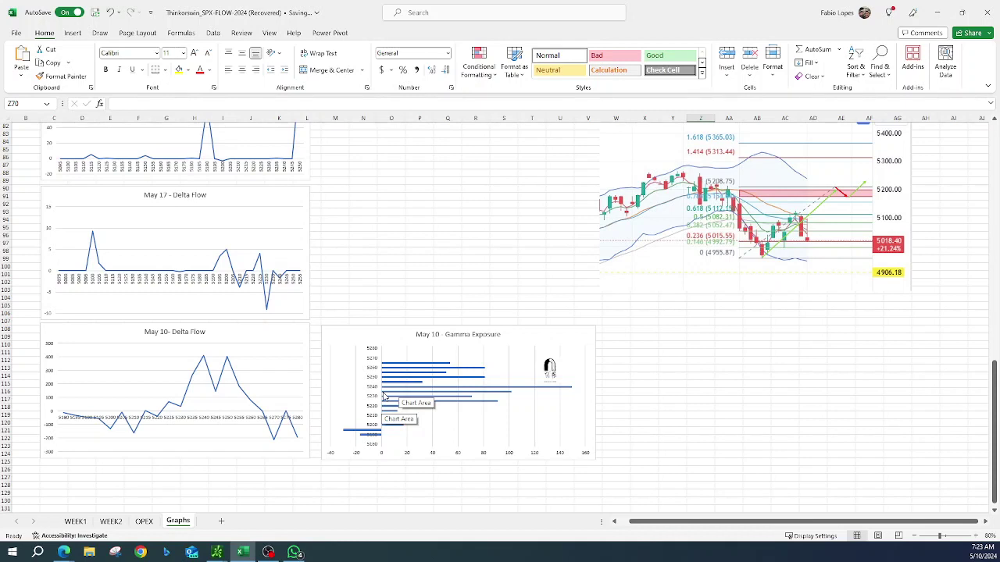
Examine the strike bars of the May 10 Gamma Exposure chart and the May 10 Delta Flow line on the Graphs sheet.
{"action": "mouse_move", "coordinate": [560, 392]}
{"action": "left_click", "coordinate": [685, 421]}
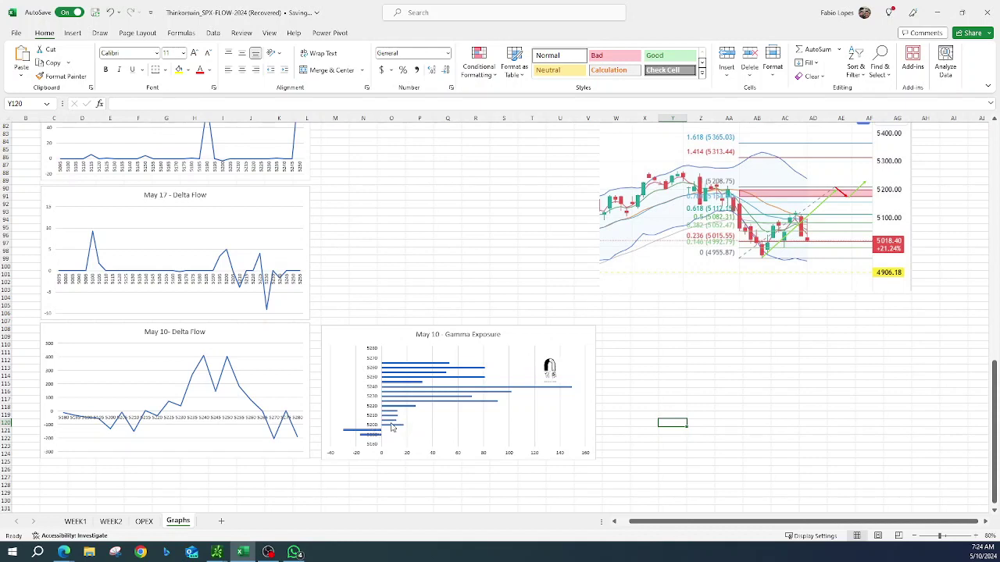
{"action": "mouse_move", "coordinate": [392, 427]}
{"action": "mouse_move", "coordinate": [405, 399]}
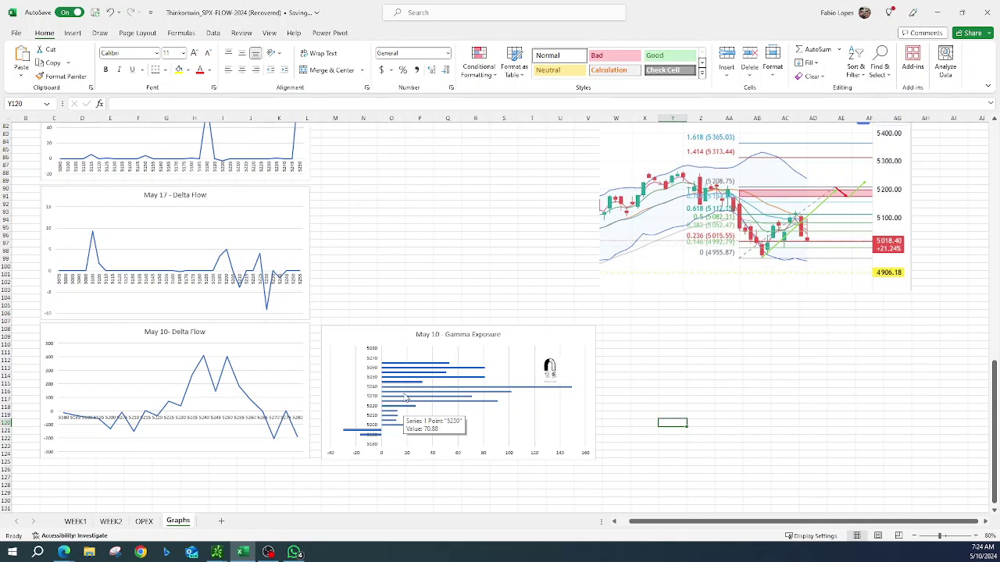
{"action": "mouse_move", "coordinate": [350, 435]}
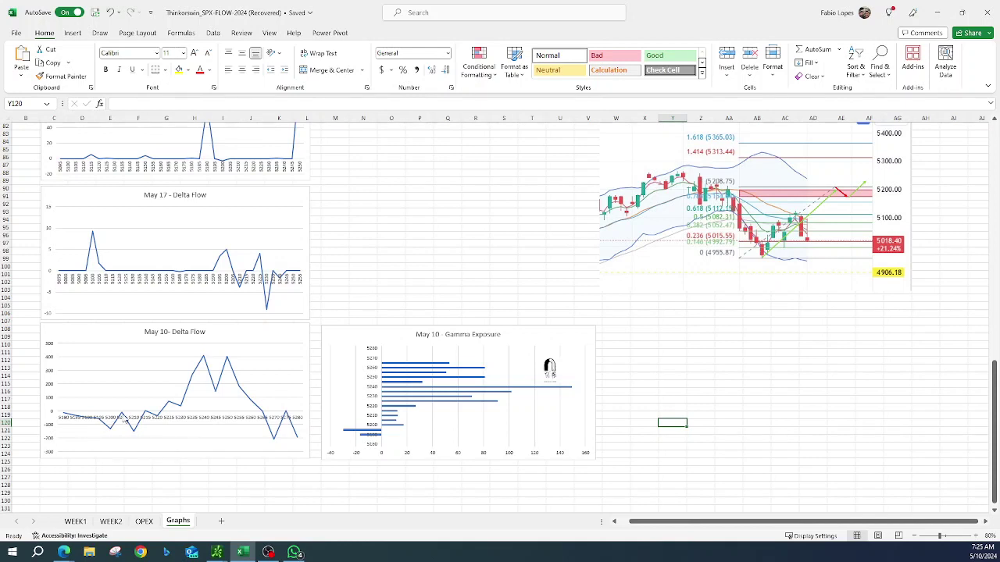
{"action": "mouse_move", "coordinate": [123, 422]}
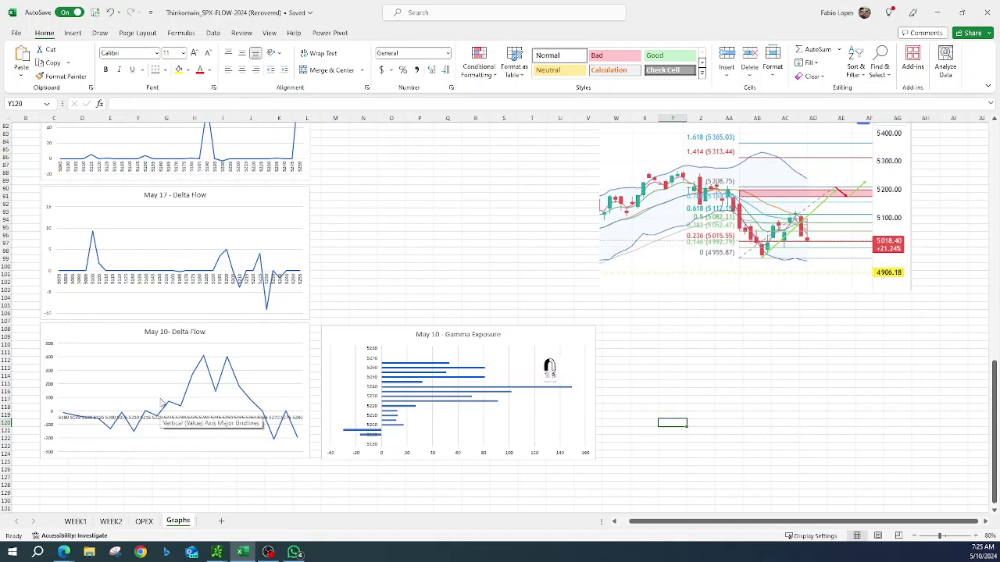
Examine the Delta Flow and Gamma Exposure charts for May 13, May 14 and May 15 on the Graphs sheet.
{"action": "scroll", "coordinate": [160, 403], "scroll_direction": "up", "scroll_amount": 15}
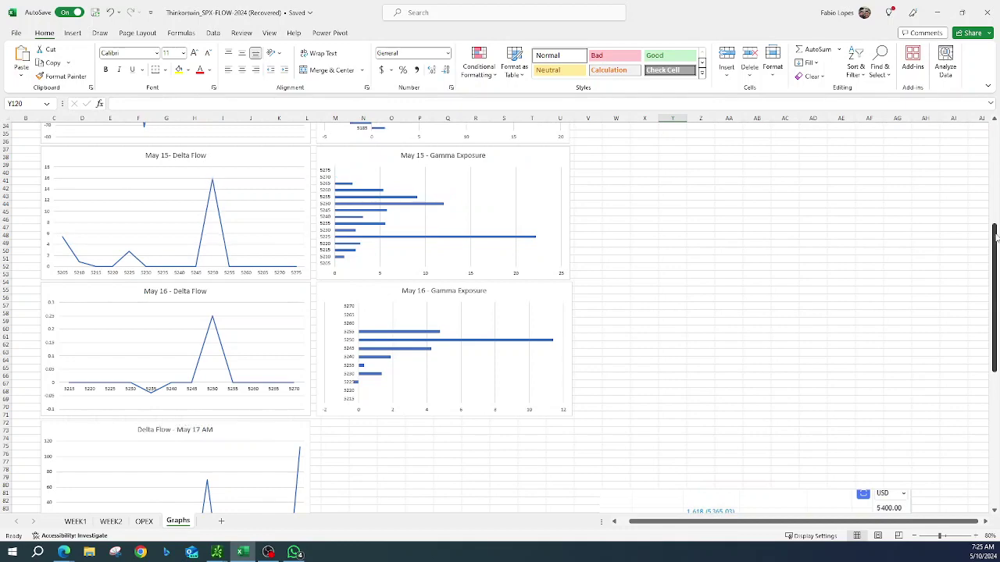
{"action": "left_click_drag", "start_coordinate": [995, 237], "coordinate": [995, 132]}
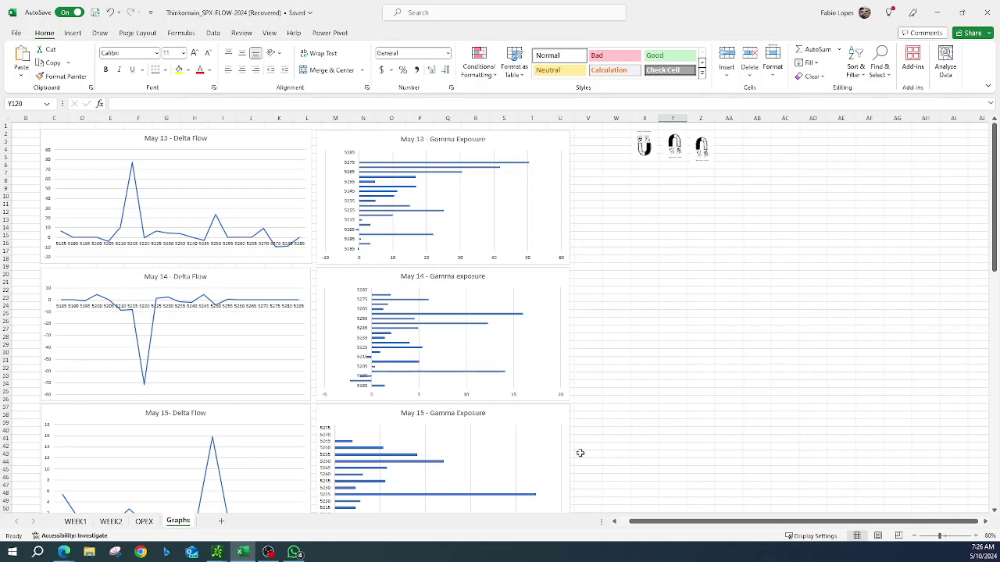
{"action": "mouse_move", "coordinate": [377, 175]}
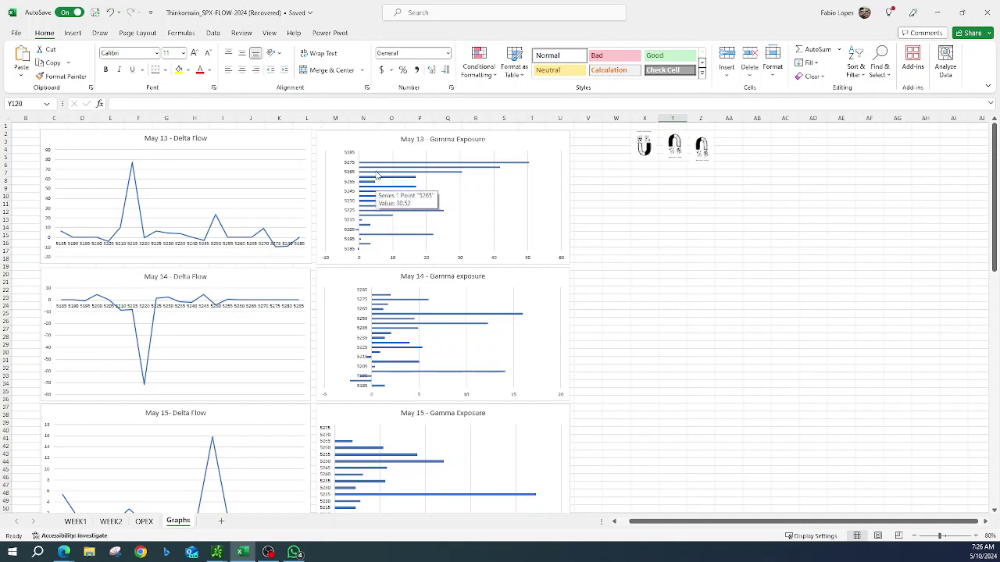
{"action": "scroll", "coordinate": [464, 451], "scroll_direction": "down", "scroll_amount": 1}
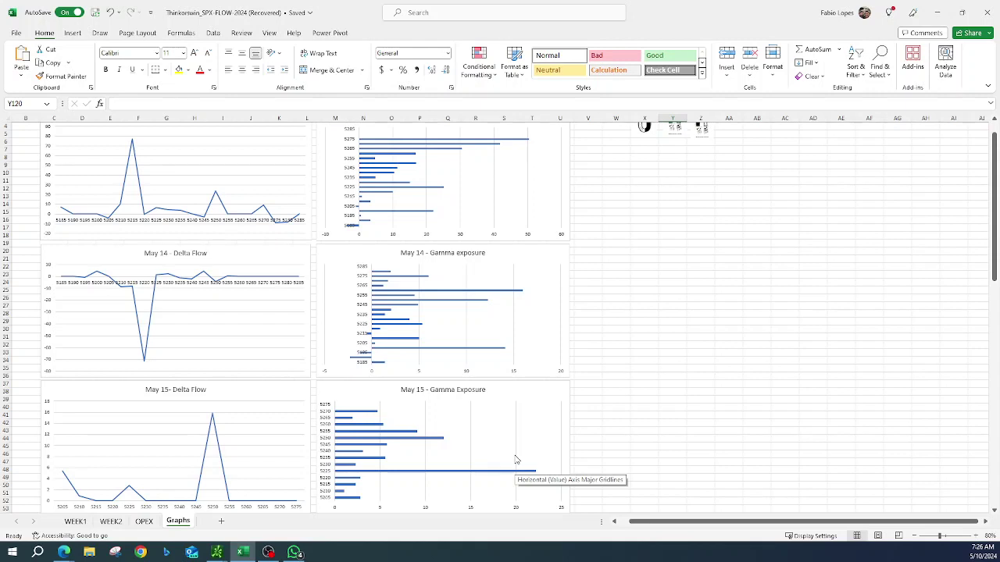
Look over the May 13 to May 16 charts on the Graphs sheet and examine the lower strike bars of the May 10 Gamma Exposure chart.
{"action": "scroll", "coordinate": [515, 459], "scroll_direction": "up", "scroll_amount": 1}
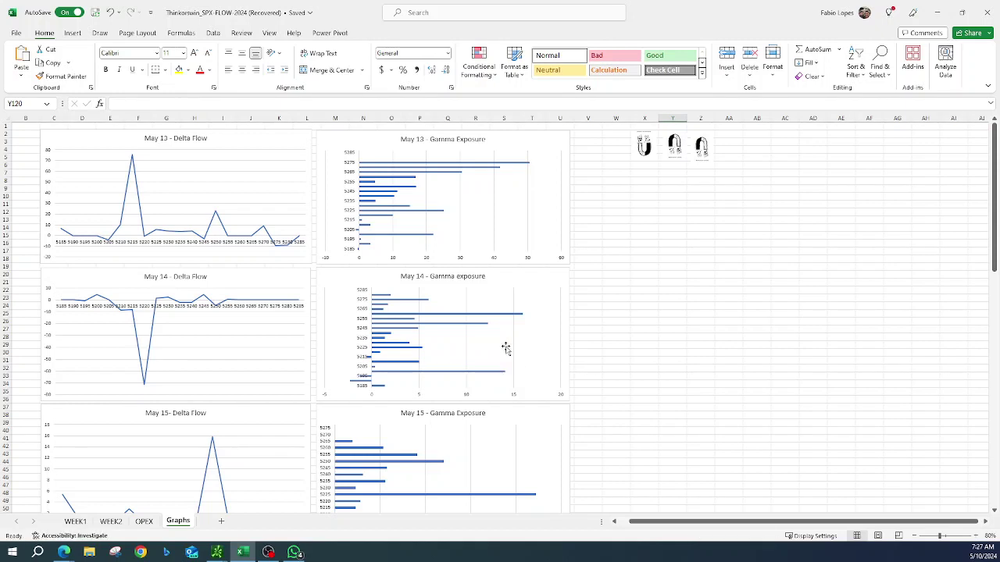
{"action": "scroll", "coordinate": [547, 356], "scroll_direction": "down", "scroll_amount": 4}
{"action": "scroll", "coordinate": [555, 356], "scroll_direction": "down", "scroll_amount": 15}
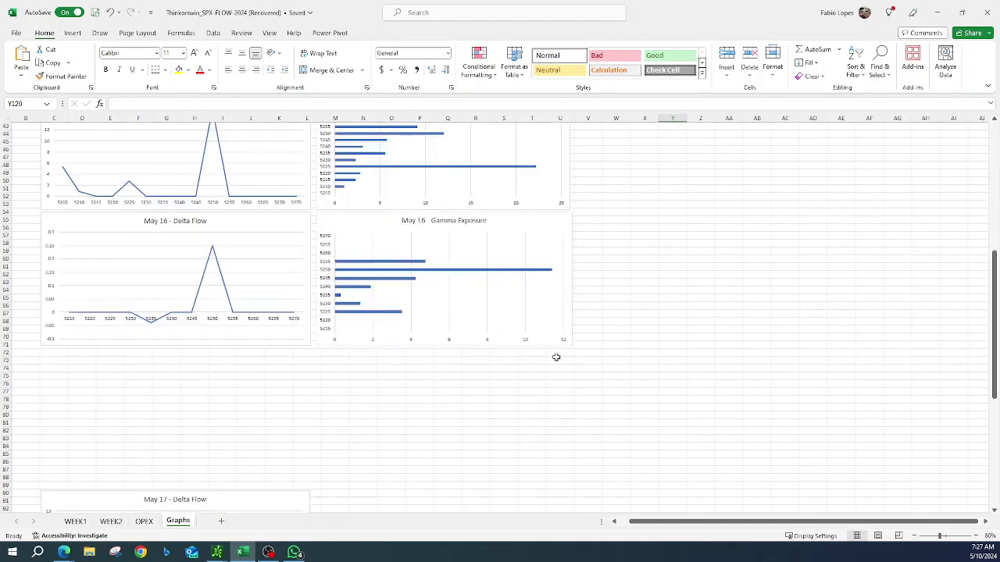
{"action": "scroll", "coordinate": [546, 312], "scroll_direction": "down", "scroll_amount": 10}
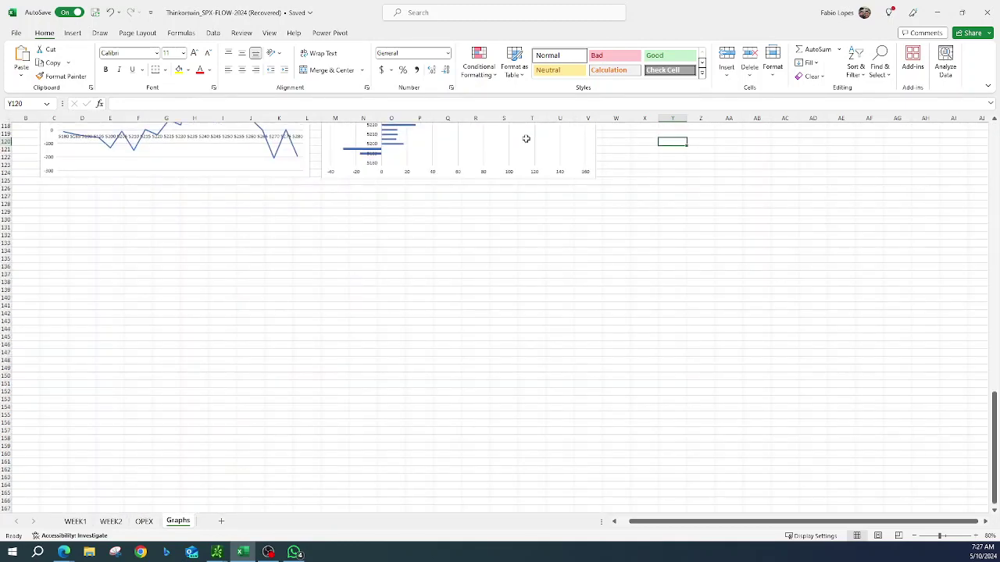
{"action": "scroll", "coordinate": [526, 138], "scroll_direction": "up", "scroll_amount": 4}
{"action": "scroll", "coordinate": [525, 224], "scroll_direction": "up", "scroll_amount": 4}
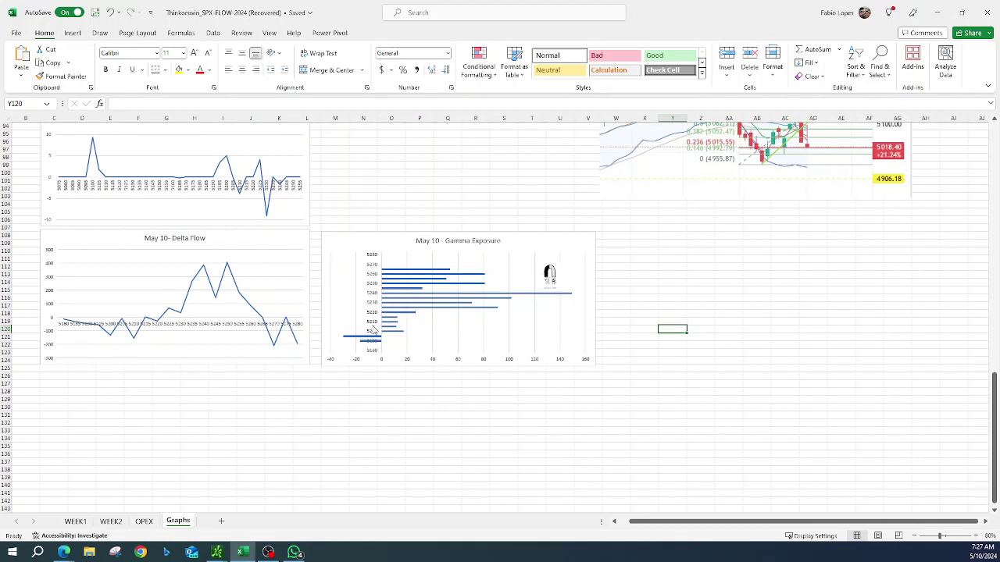
{"action": "mouse_move", "coordinate": [398, 333]}
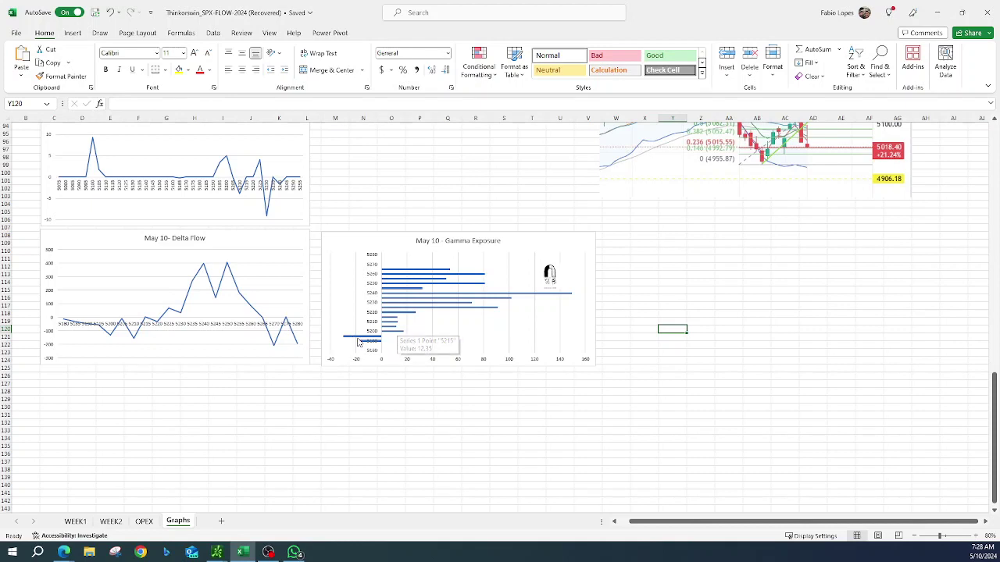
{"action": "mouse_move", "coordinate": [359, 342]}
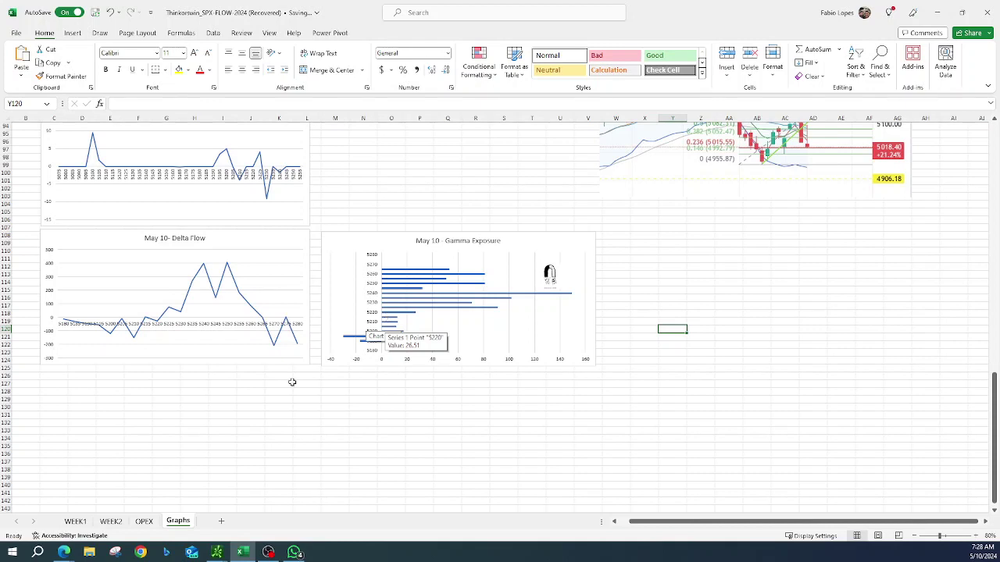
Switch to the main thinkorswim window and review the /ES, combined mega-cap stocks and VIX charts.
{"action": "left_click", "coordinate": [217, 552]}
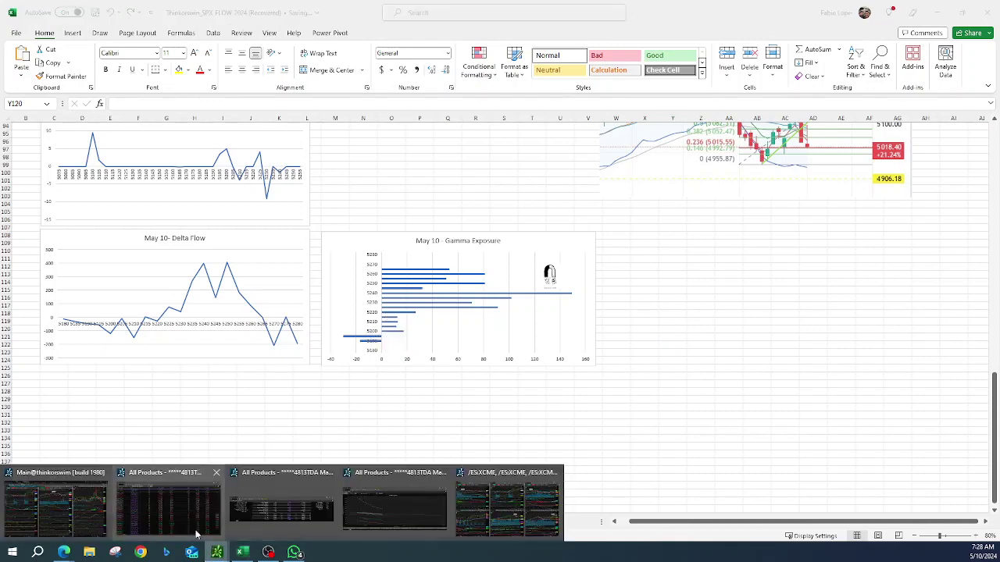
{"action": "left_click", "coordinate": [65, 502]}
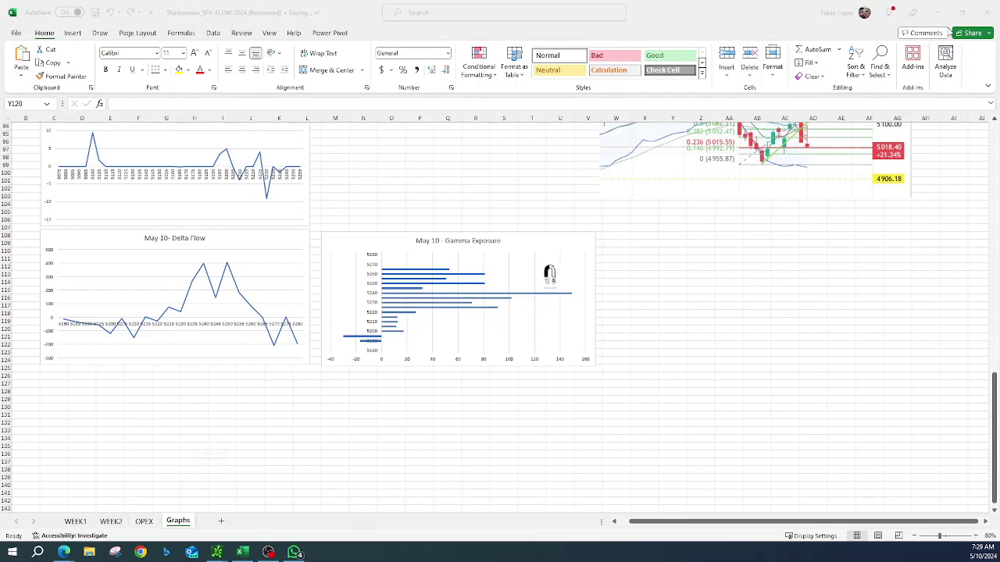
{"action": "left_click", "coordinate": [218, 552]}
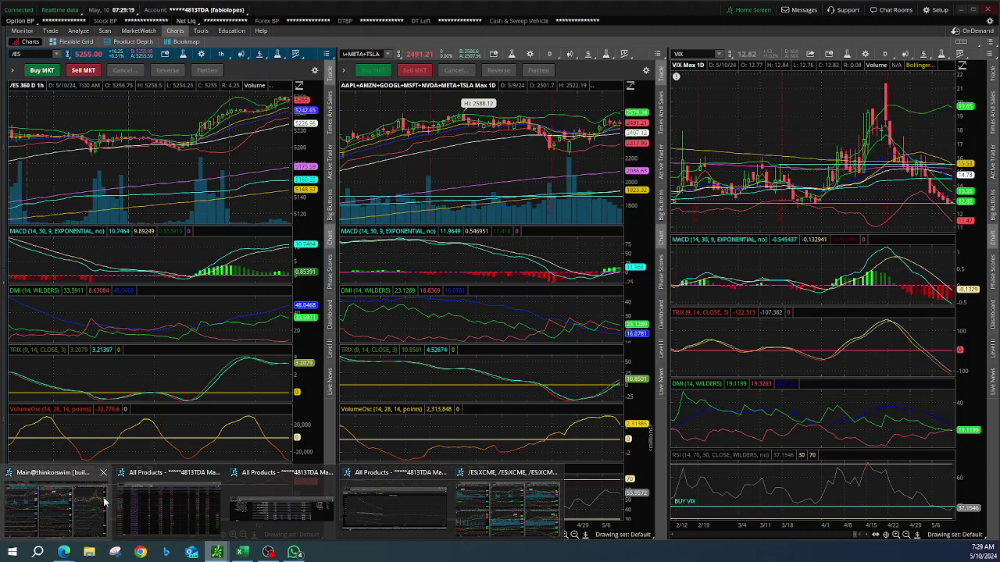
{"action": "left_click", "coordinate": [105, 508]}
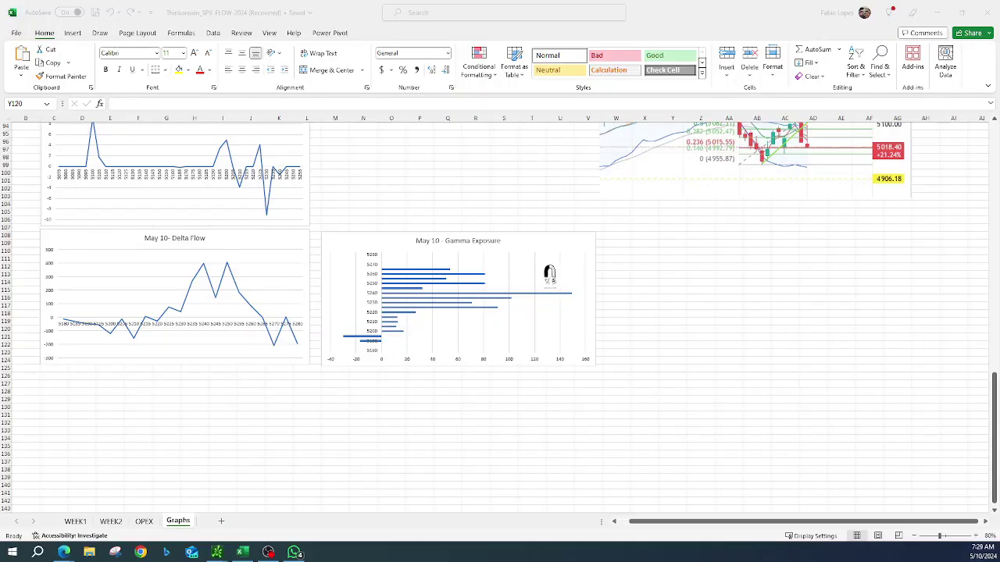
{"action": "mouse_move", "coordinate": [217, 552]}
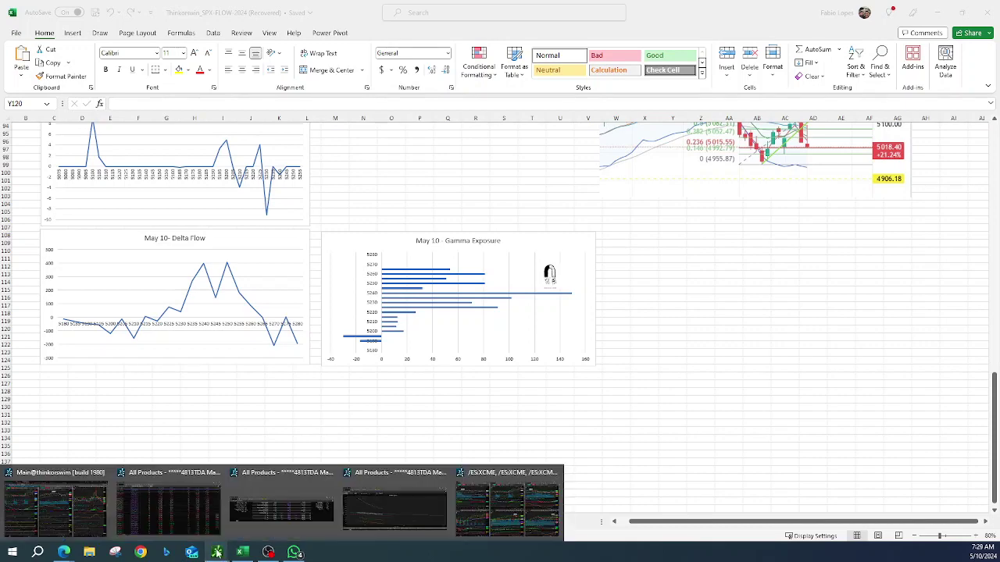
{"action": "mouse_move", "coordinate": [81, 508]}
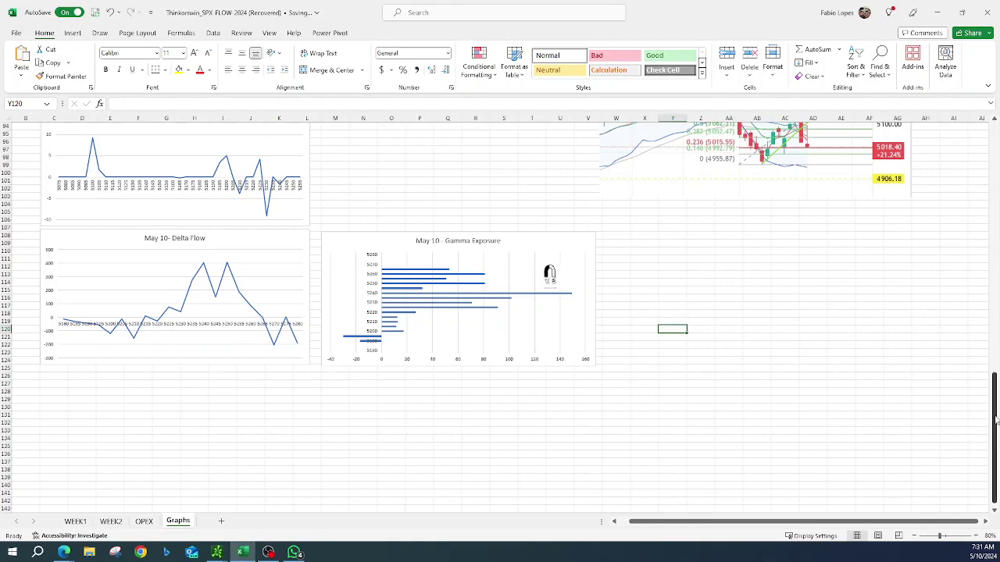
View the SPX price chart picture together with the May 17 and May 10 charts on the Graphs sheet.
{"action": "left_click_drag", "start_coordinate": [994, 422], "coordinate": [975, 395]}
{"action": "scroll", "coordinate": [684, 387], "scroll_direction": "up", "scroll_amount": 3}
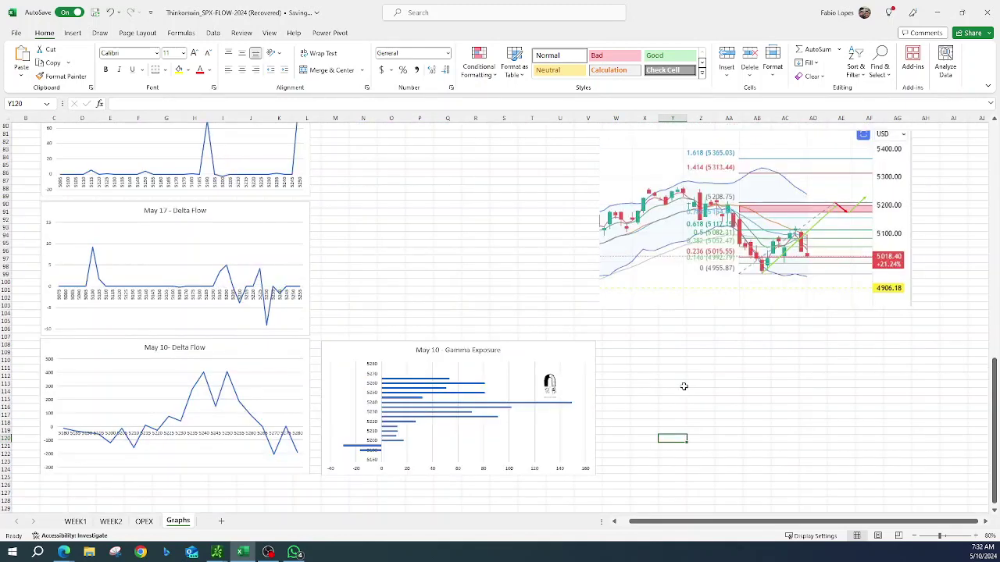
{"action": "scroll", "coordinate": [683, 386], "scroll_direction": "down", "scroll_amount": 2}
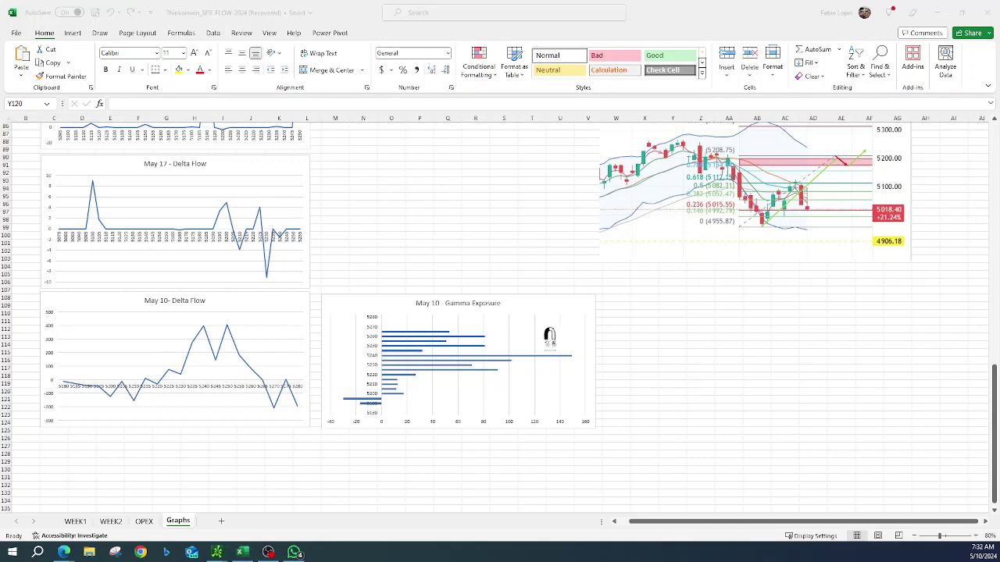
Switch to Chrome and load the bookmarked sqzme Dark Index page, waiting for it to respond.
{"action": "key", "text": "alt+Tab"}
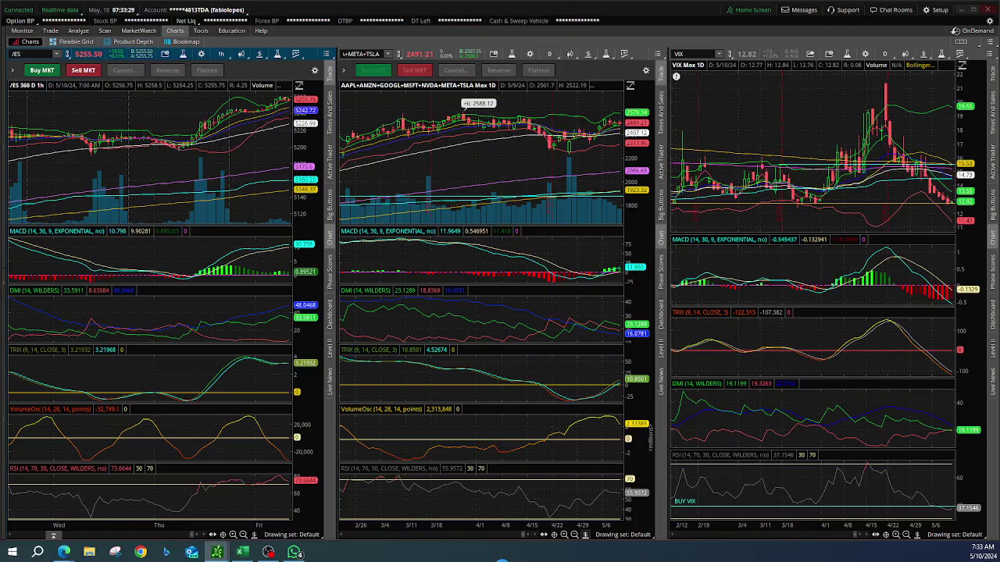
{"action": "key", "text": "super+d"}
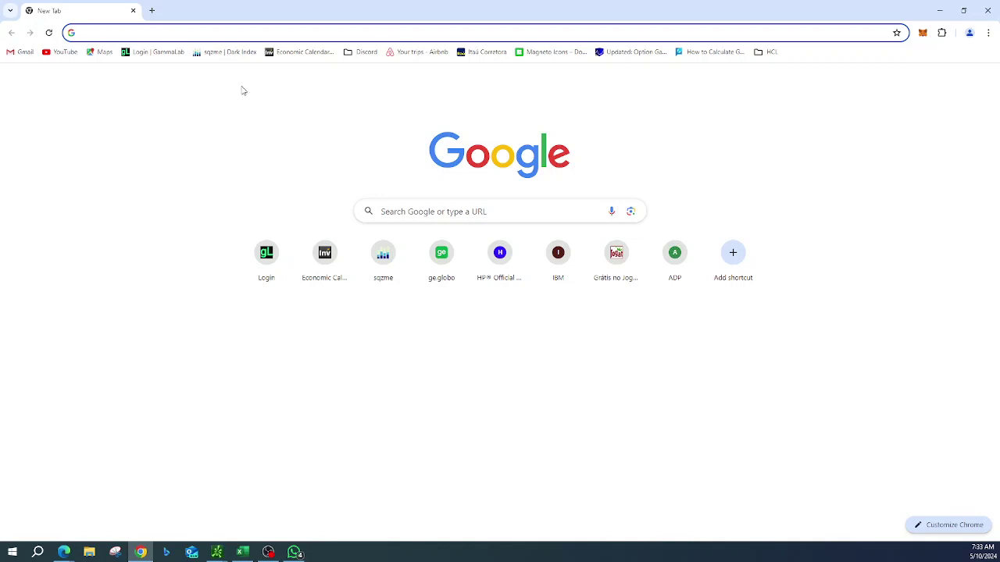
{"action": "left_click", "coordinate": [227, 52]}
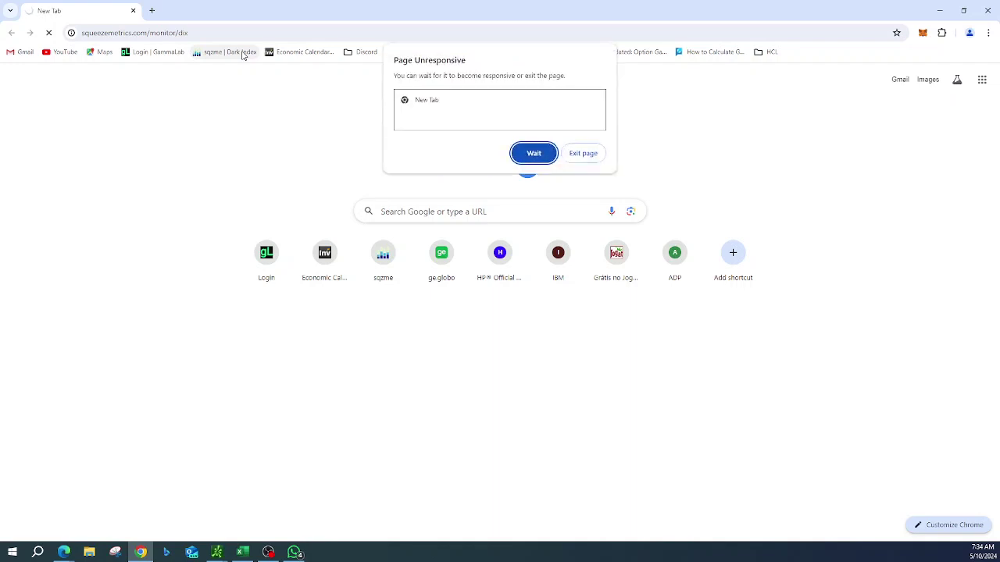
{"action": "left_click", "coordinate": [534, 153]}
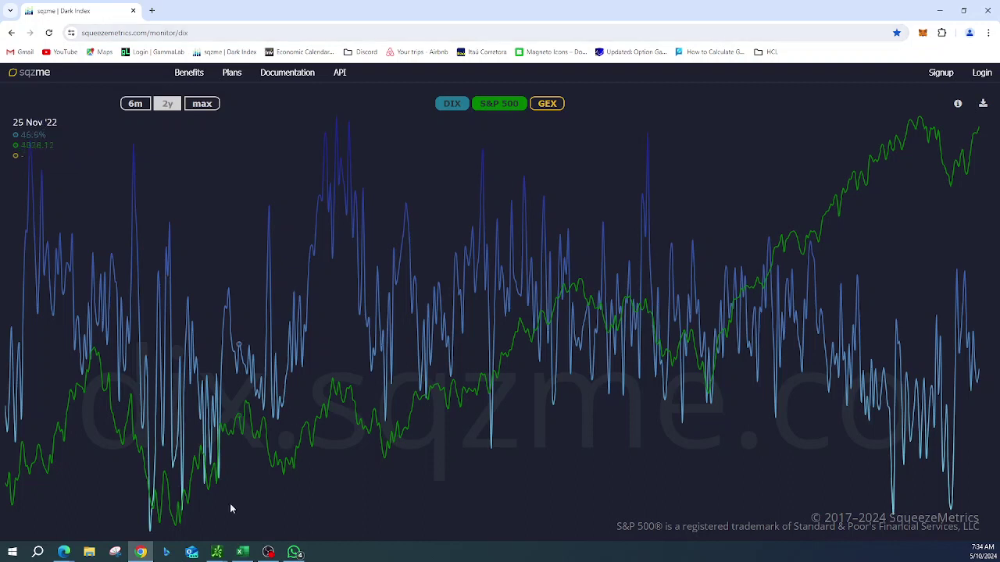
Return to the Excel workbook and compare the Delta Flow and Gamma Exposure charts for May 13 through May 16.
{"action": "left_click", "coordinate": [242, 552]}
{"action": "scroll", "coordinate": [359, 201], "scroll_direction": "up", "scroll_amount": 5}
{"action": "scroll", "coordinate": [367, 207], "scroll_direction": "up", "scroll_amount": 20}
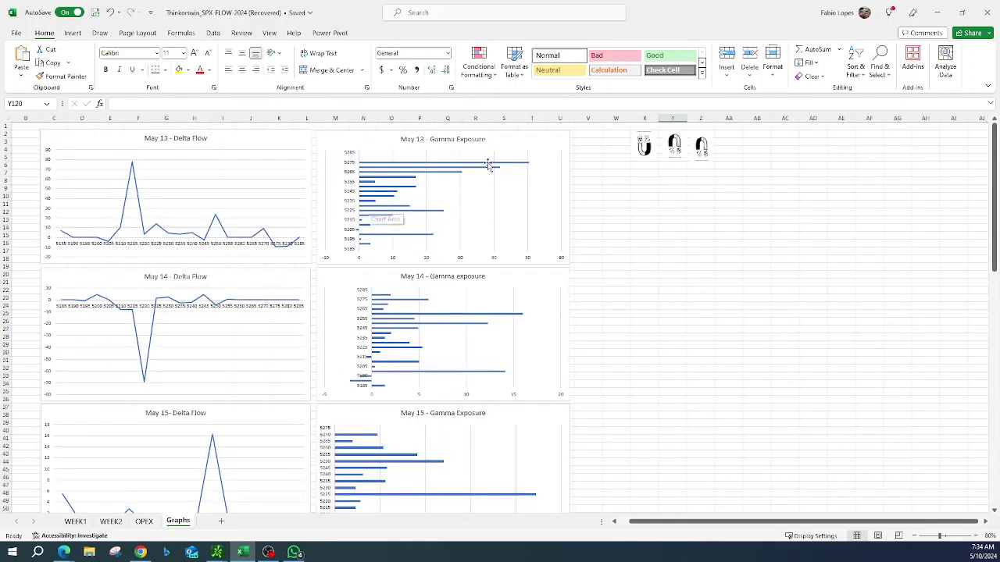
{"action": "scroll", "coordinate": [485, 411], "scroll_direction": "down", "scroll_amount": 2}
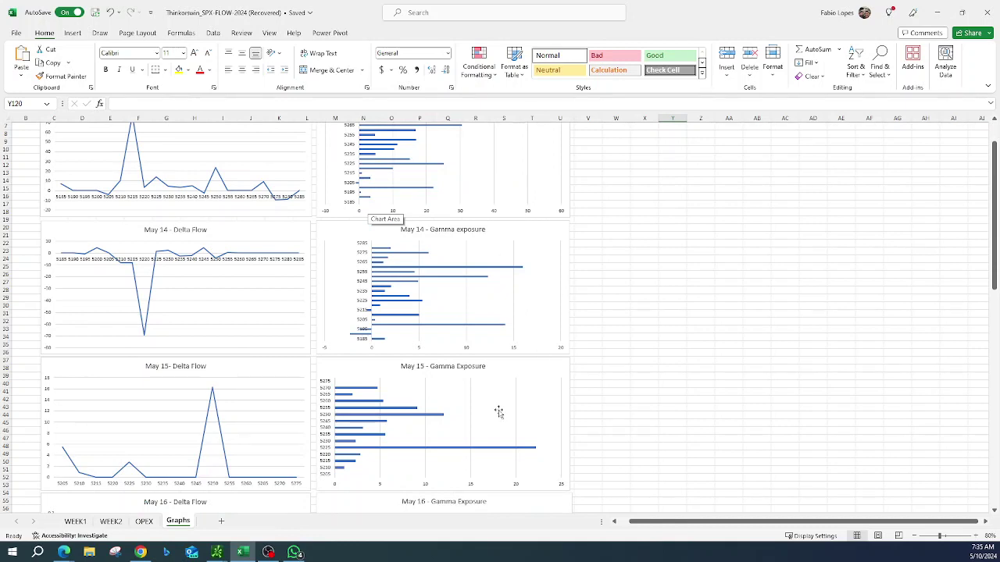
{"action": "scroll", "coordinate": [500, 410], "scroll_direction": "down", "scroll_amount": 4}
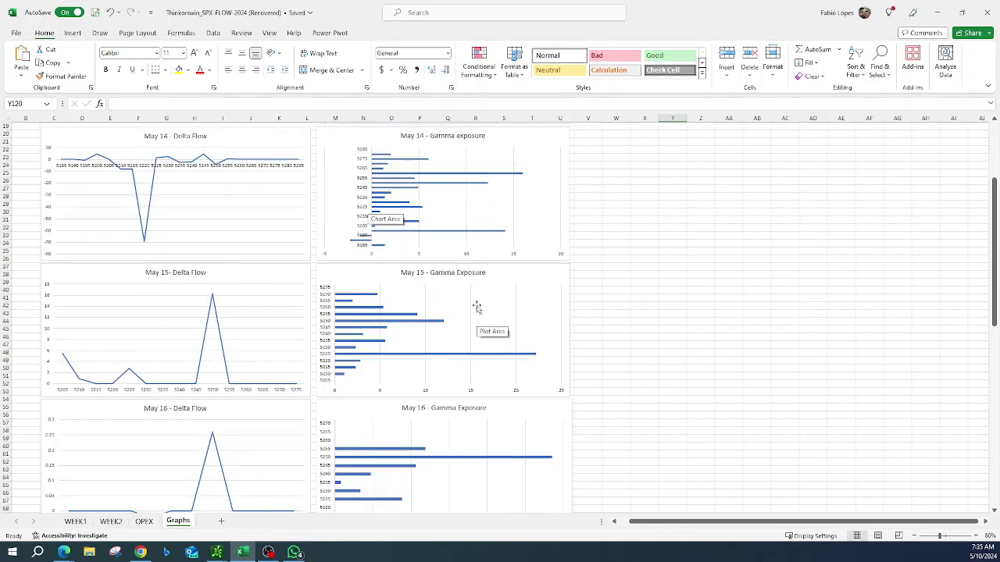
{"action": "scroll", "coordinate": [476, 307], "scroll_direction": "down", "scroll_amount": 2}
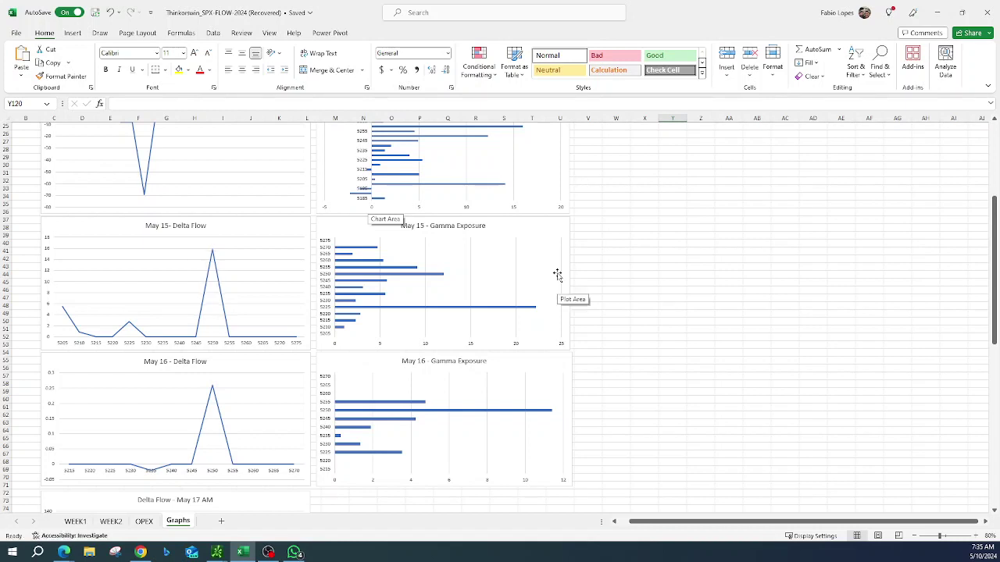
{"action": "scroll", "coordinate": [557, 274], "scroll_direction": "up", "scroll_amount": 3}
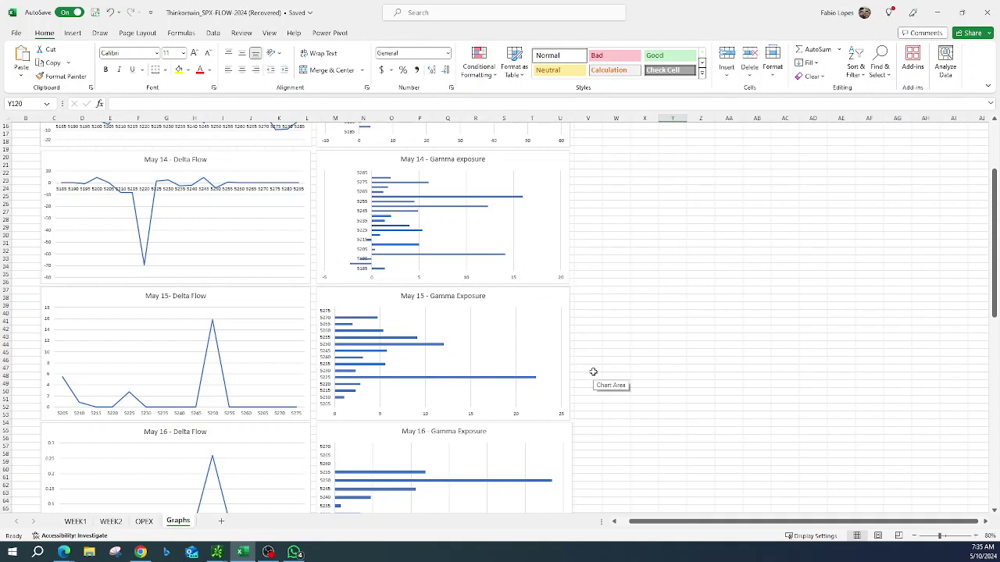
{"action": "scroll", "coordinate": [593, 372], "scroll_direction": "down", "scroll_amount": 1}
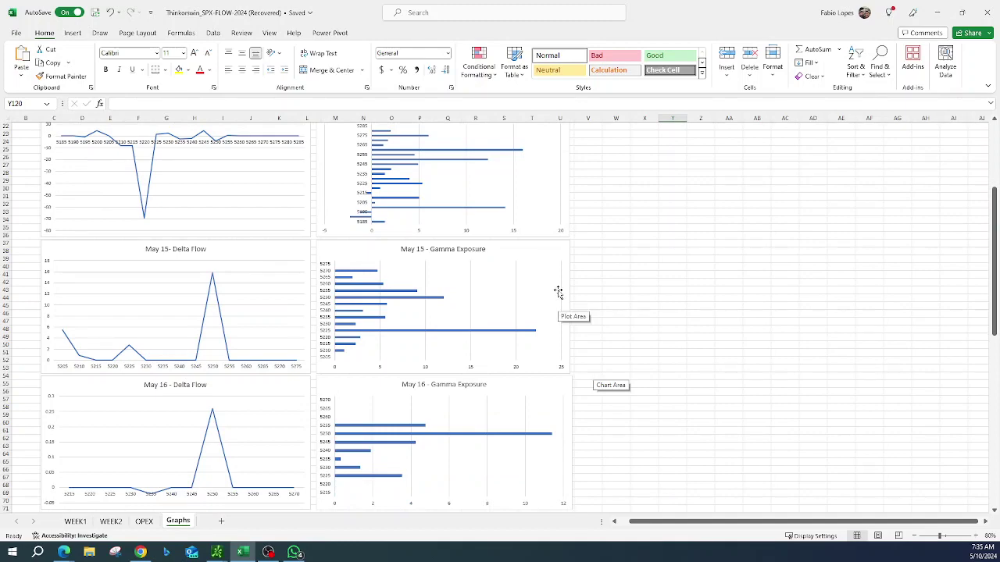
{"action": "scroll", "coordinate": [646, 321], "scroll_direction": "up", "scroll_amount": 1}
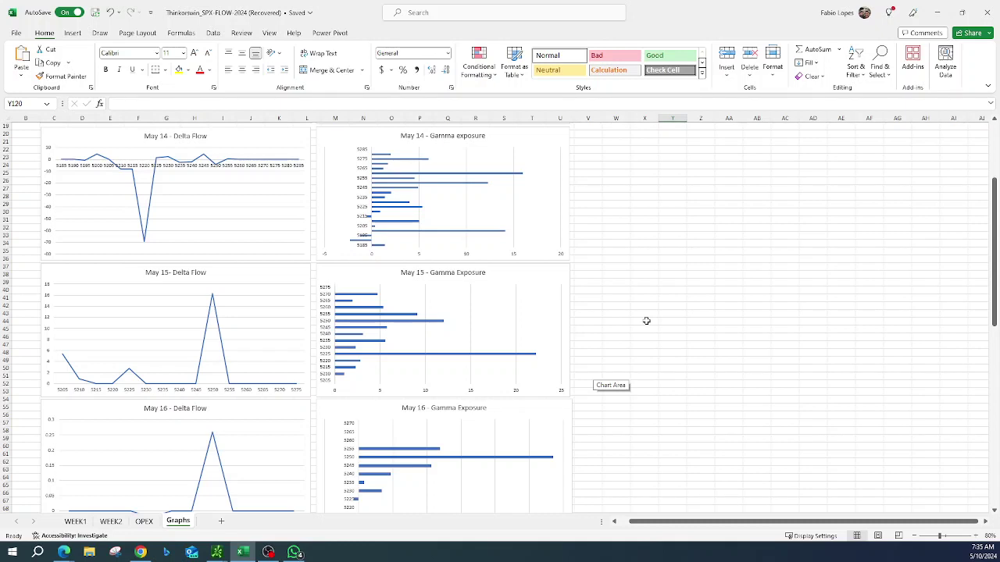
Check the OPEX sheet and examine the 2024-05-17 option rows around strikes 5000 to 5300 on the WEEK1 sheet.
{"action": "left_click", "coordinate": [147, 524]}
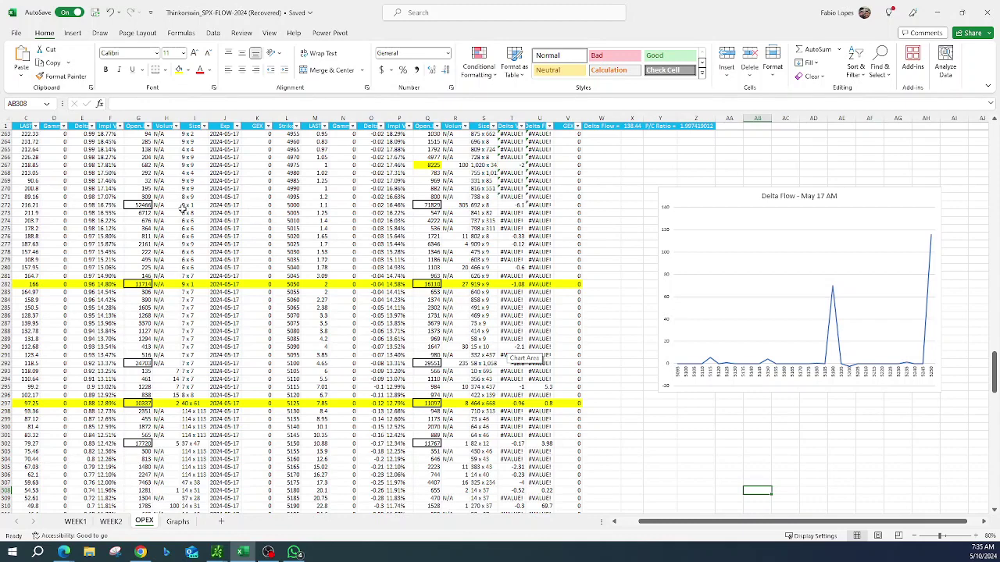
{"action": "left_click", "coordinate": [75, 521]}
{"action": "scroll", "coordinate": [404, 327], "scroll_direction": "down", "scroll_amount": 20}
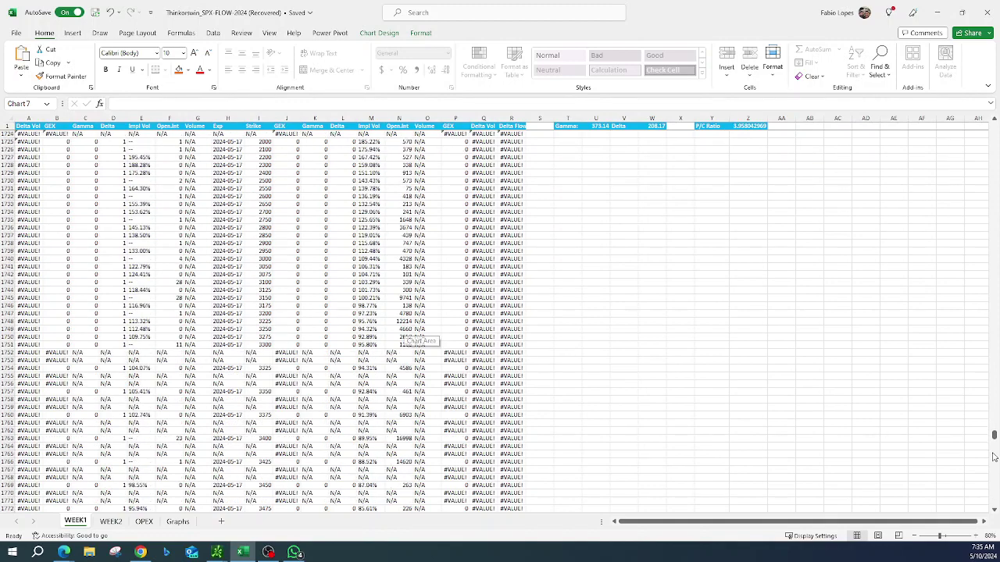
{"action": "left_click_drag", "start_coordinate": [994, 435], "coordinate": [995, 442]}
{"action": "left_click_drag", "start_coordinate": [995, 486], "coordinate": [994, 503]}
{"action": "scroll", "coordinate": [733, 428], "scroll_direction": "up", "scroll_amount": 12}
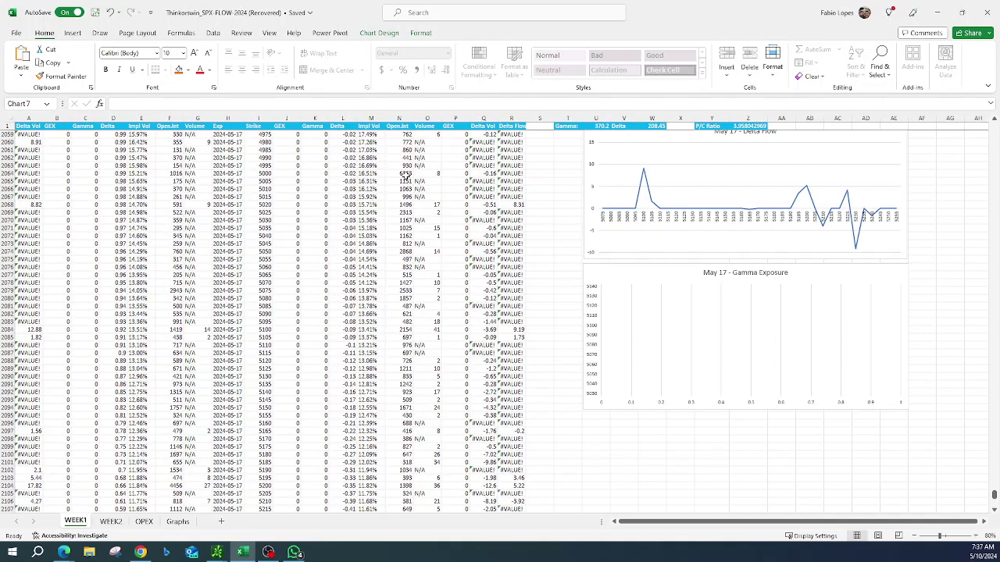
{"action": "scroll", "coordinate": [280, 308], "scroll_direction": "down", "scroll_amount": 3}
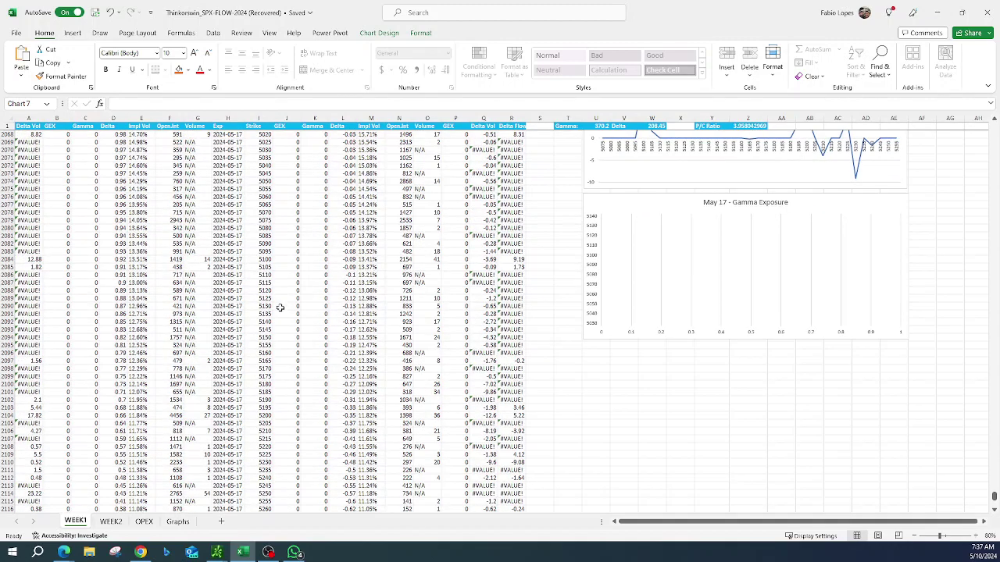
{"action": "scroll", "coordinate": [280, 309], "scroll_direction": "down", "scroll_amount": 1}
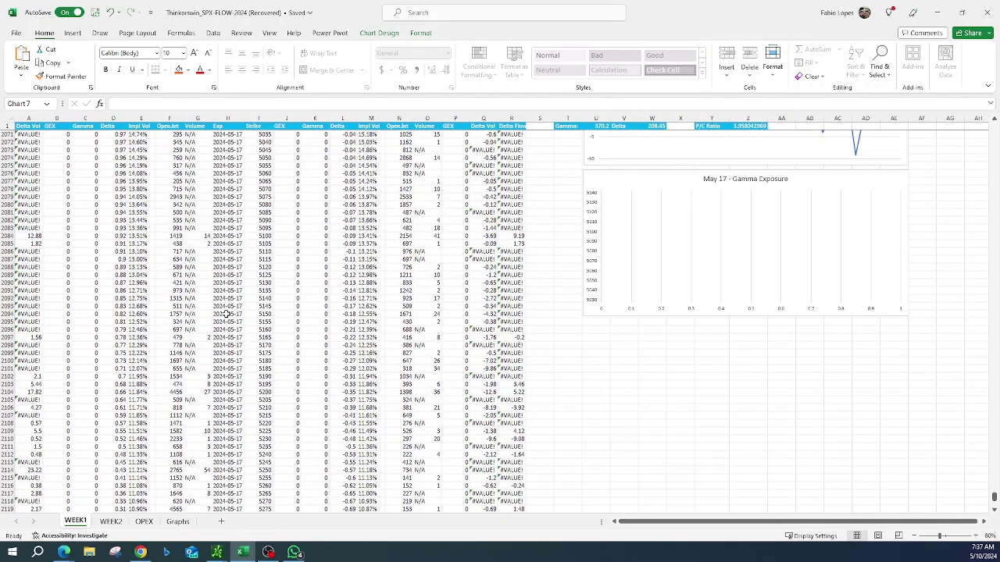
{"action": "scroll", "coordinate": [267, 352], "scroll_direction": "down", "scroll_amount": 2}
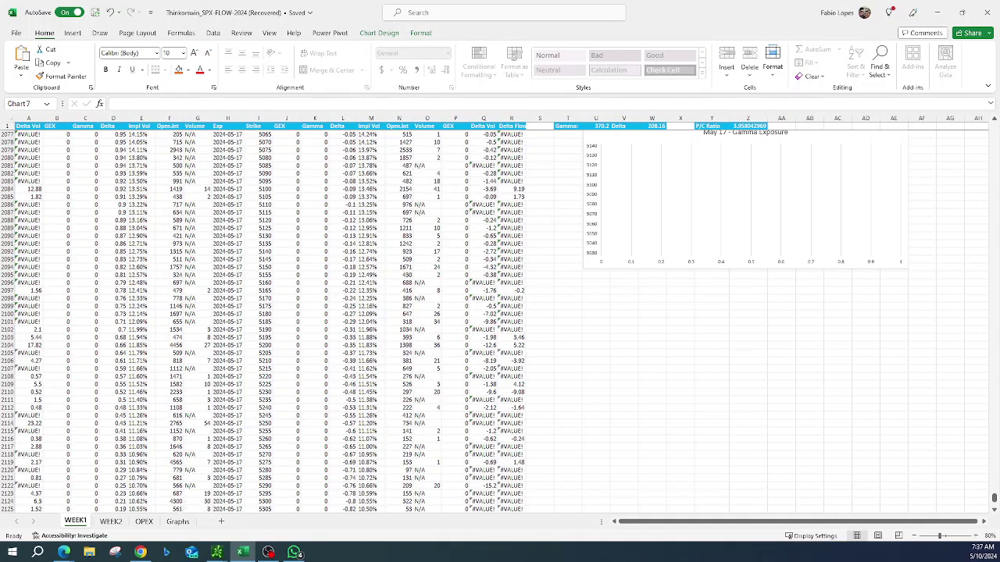
Switch to WhatsApp and review the O PROFETA VIP - CLOSED posts from today's futures chart back to the End of the month Book post.
{"action": "key", "text": "alt+Tab"}
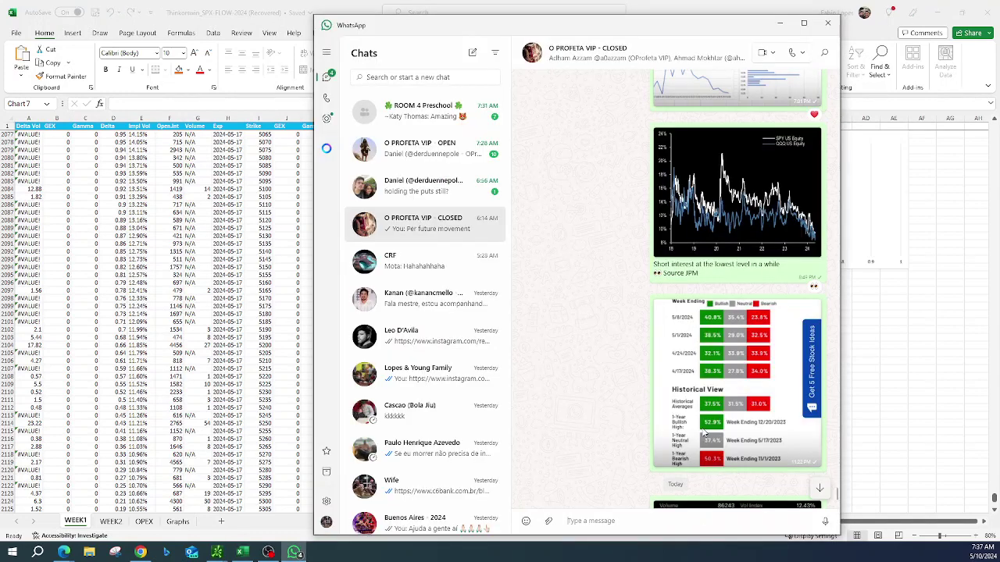
{"action": "scroll", "coordinate": [653, 379], "scroll_direction": "down", "scroll_amount": 4}
{"action": "scroll", "coordinate": [653, 379], "scroll_direction": "down", "scroll_amount": 1}
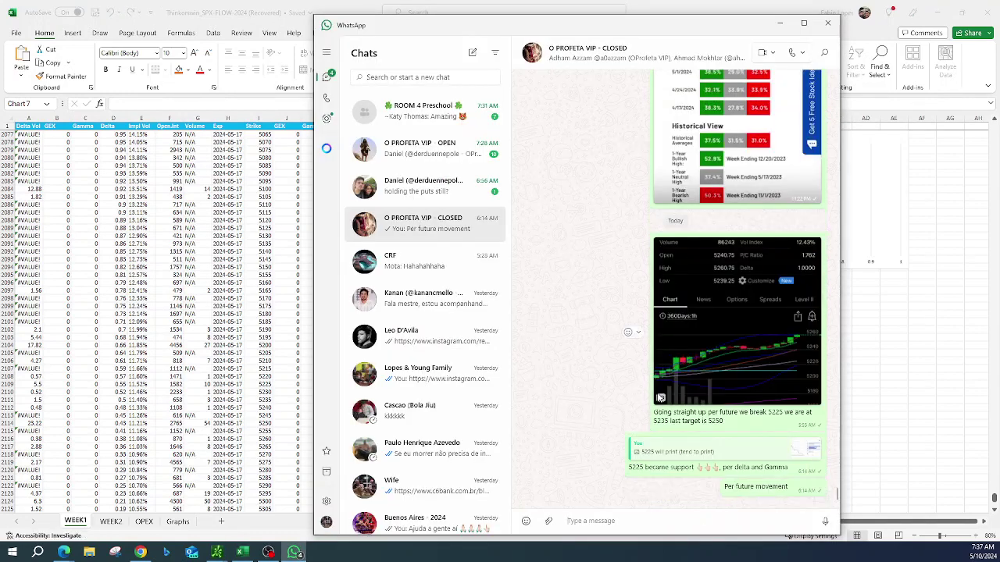
{"action": "scroll", "coordinate": [659, 398], "scroll_direction": "up", "scroll_amount": 5}
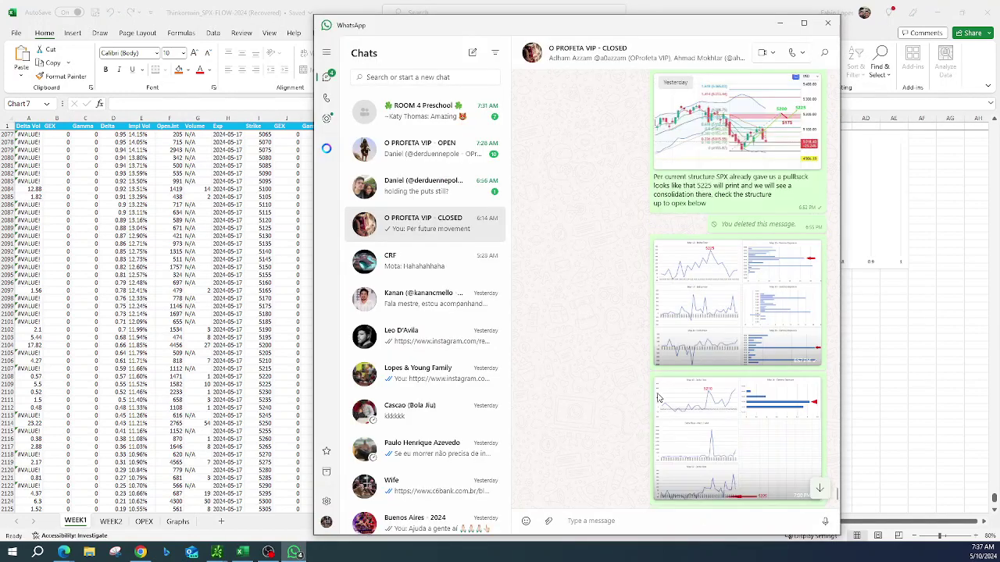
{"action": "scroll", "coordinate": [658, 398], "scroll_direction": "up", "scroll_amount": 5}
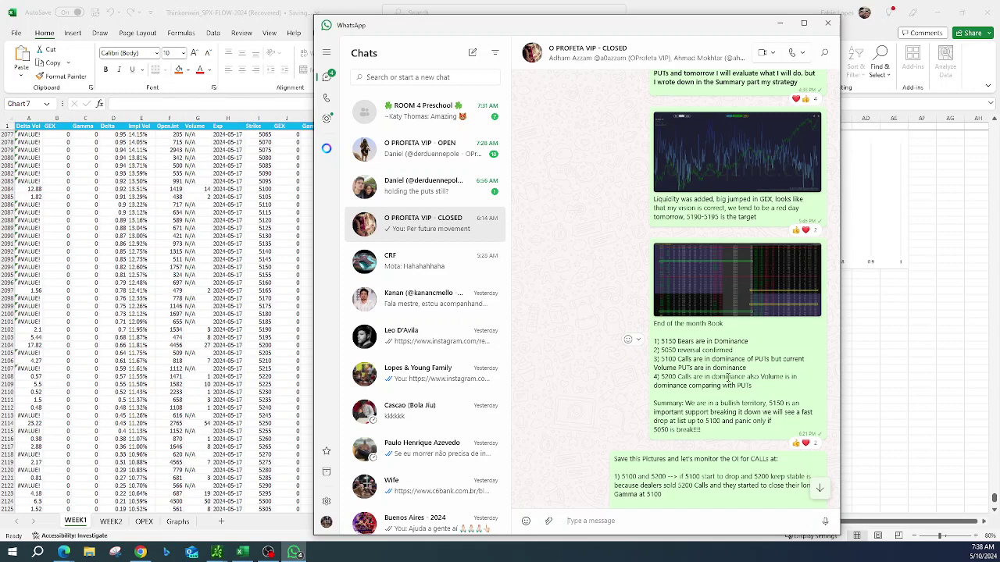
Go back to the workbook's Graphs sheet and review the May 13 to May 16 Delta Flow and Gamma Exposure charts again.
{"action": "left_click", "coordinate": [917, 331]}
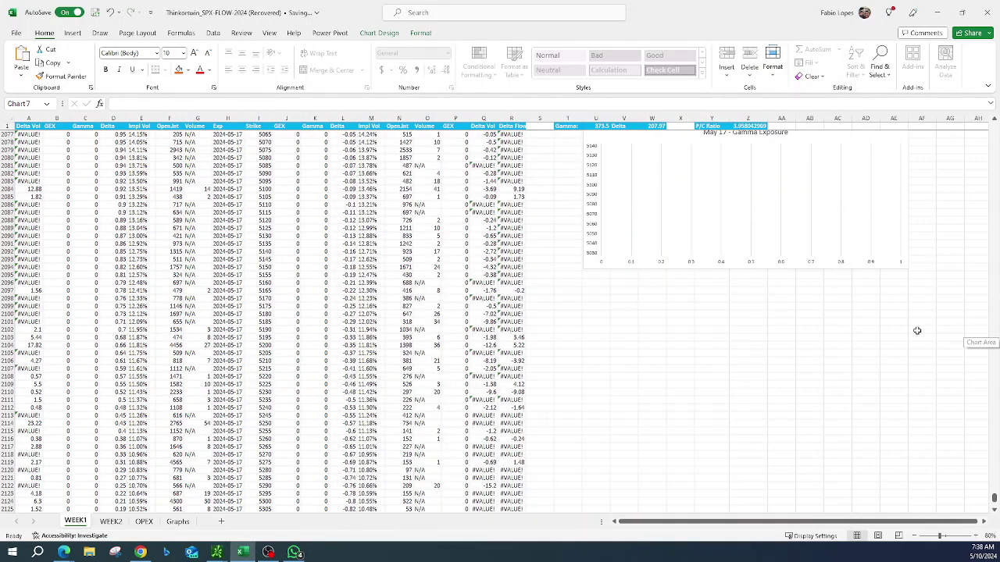
{"action": "left_click", "coordinate": [179, 522]}
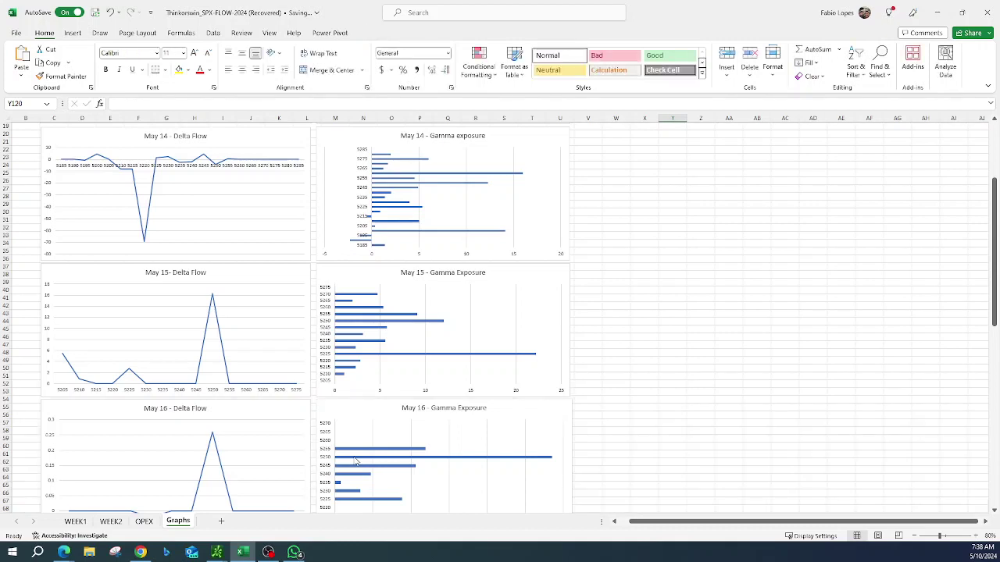
{"action": "scroll", "coordinate": [355, 461], "scroll_direction": "up", "scroll_amount": 6}
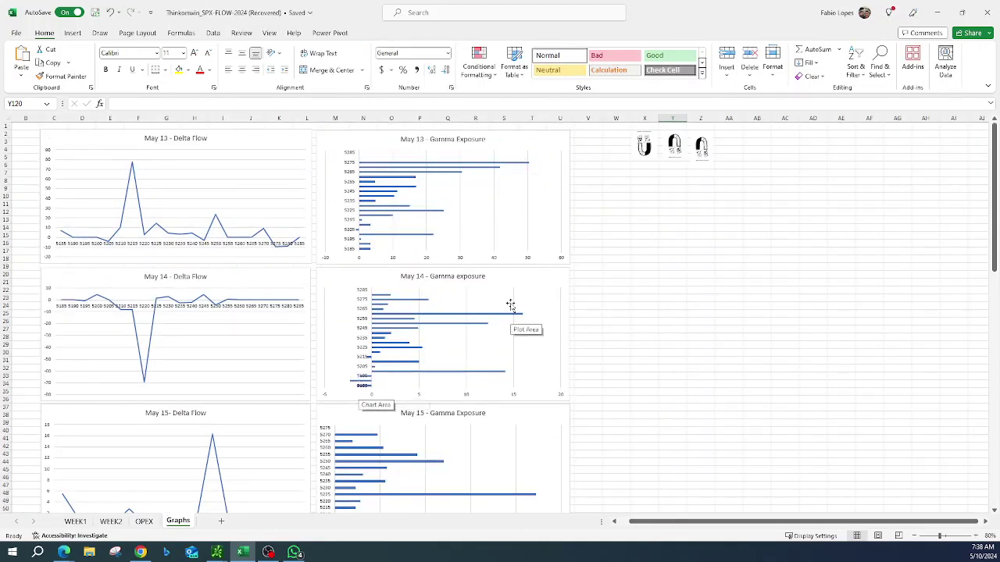
{"action": "scroll", "coordinate": [508, 339], "scroll_direction": "down", "scroll_amount": 4}
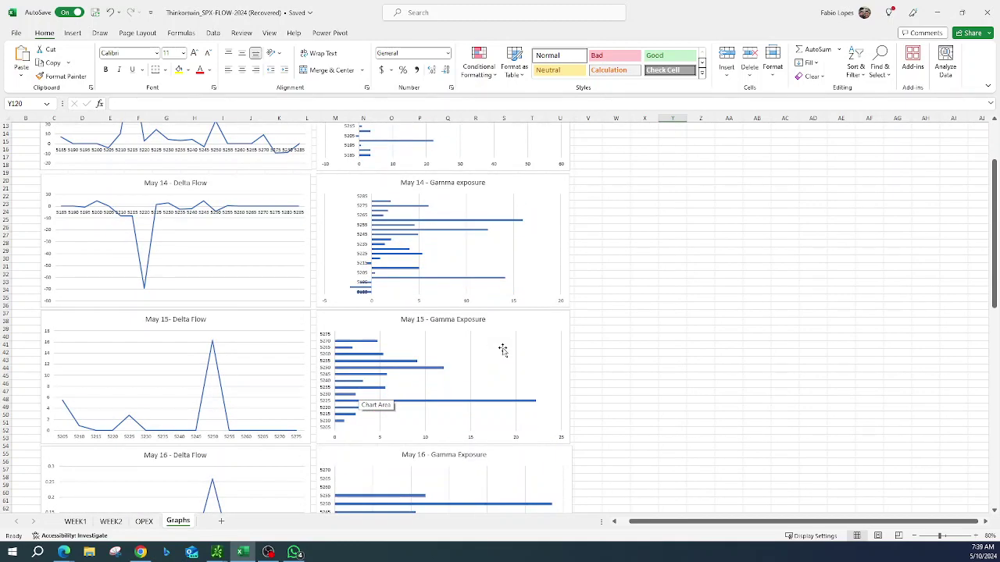
{"action": "scroll", "coordinate": [503, 350], "scroll_direction": "down", "scroll_amount": 2}
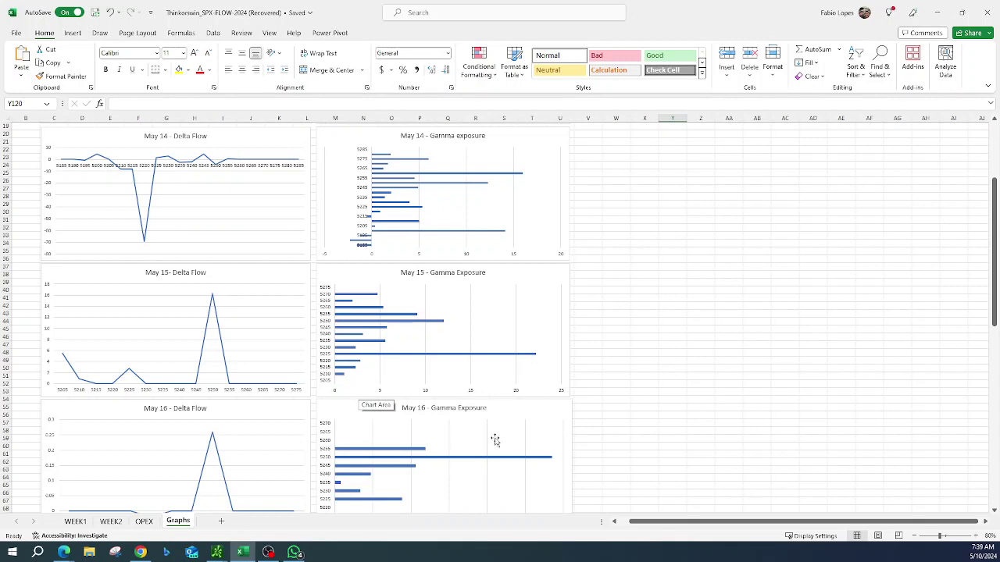